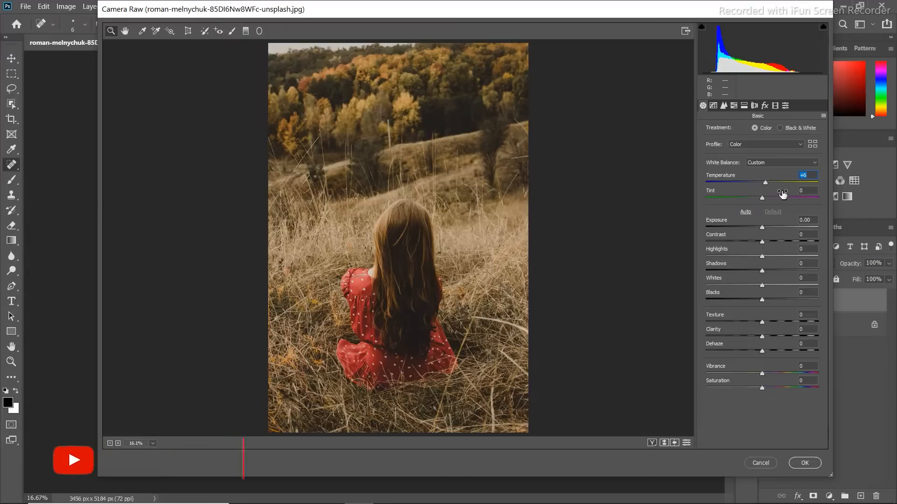
# - Adjust the photo's basic tone by setting Tint to +6, Exposure to +0.40 and Contrast to +7
pyautogui.click(766, 201)
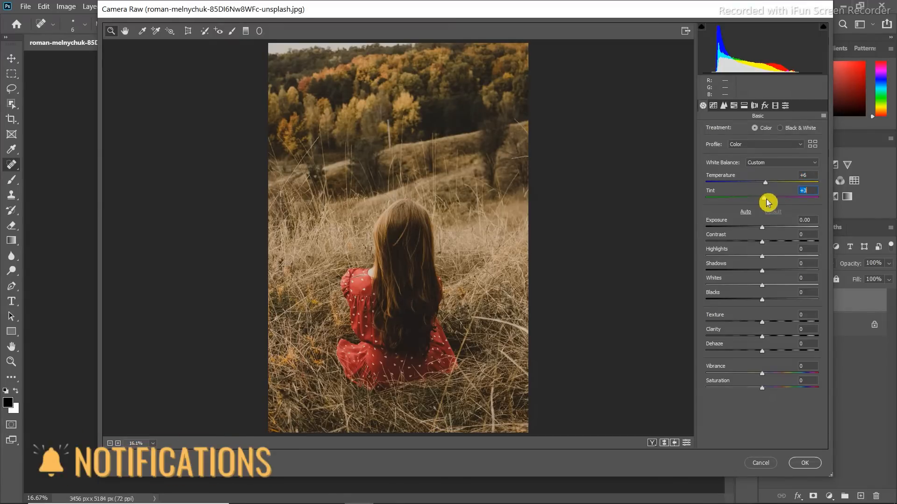
pyautogui.moveTo(766, 202); pyautogui.dragTo(769, 202)
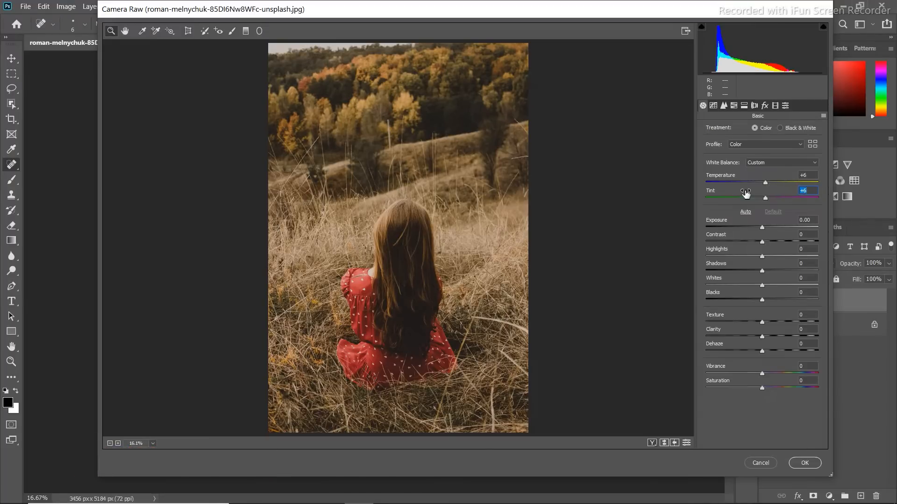
pyautogui.click(762, 227)
pyautogui.moveTo(763, 227); pyautogui.dragTo(769, 227)
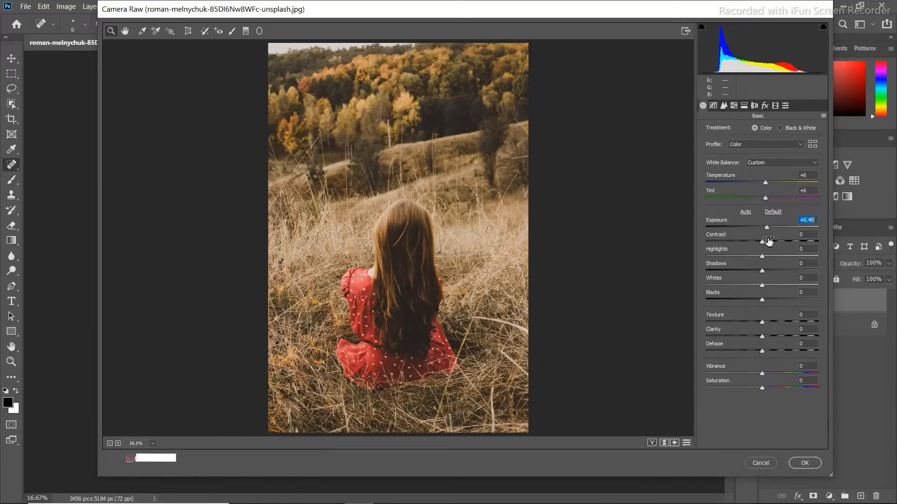
pyautogui.click(762, 241)
pyautogui.moveTo(761, 240); pyautogui.dragTo(765, 242)
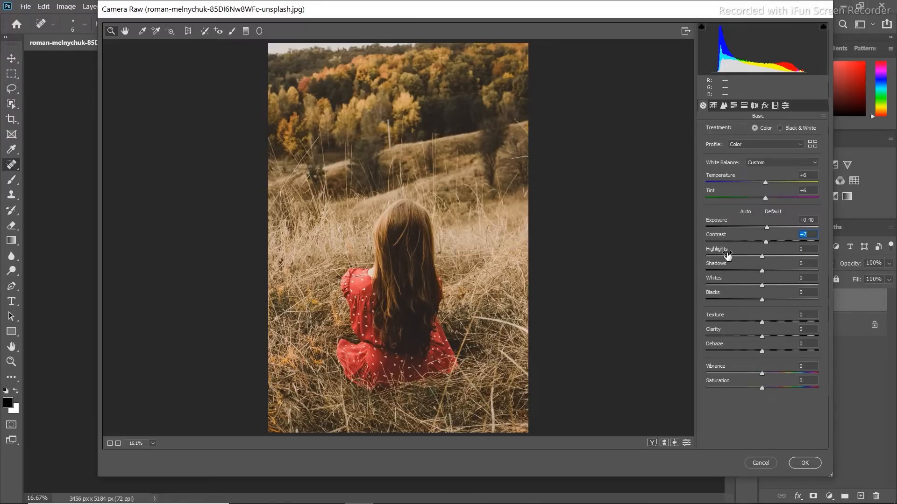
# - Darken the tonal ranges by setting Highlights to -42, Shadows to -13, Whites to -53 and Blacks to -31
pyautogui.moveTo(762, 256); pyautogui.dragTo(739, 256)
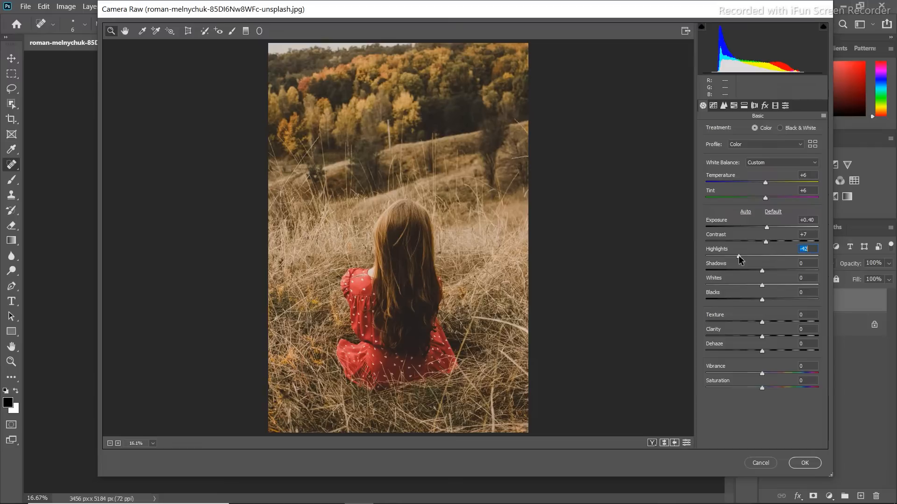
pyautogui.moveTo(759, 270); pyautogui.dragTo(755, 270)
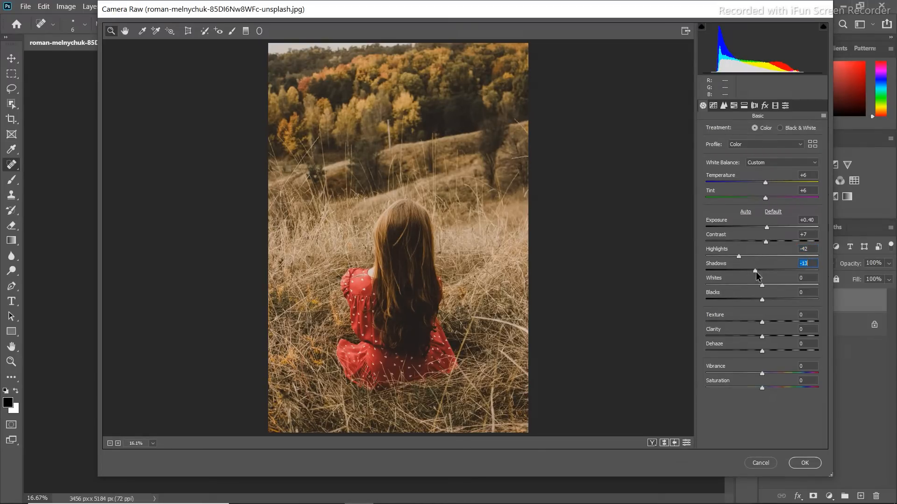
pyautogui.moveTo(762, 286); pyautogui.dragTo(734, 283)
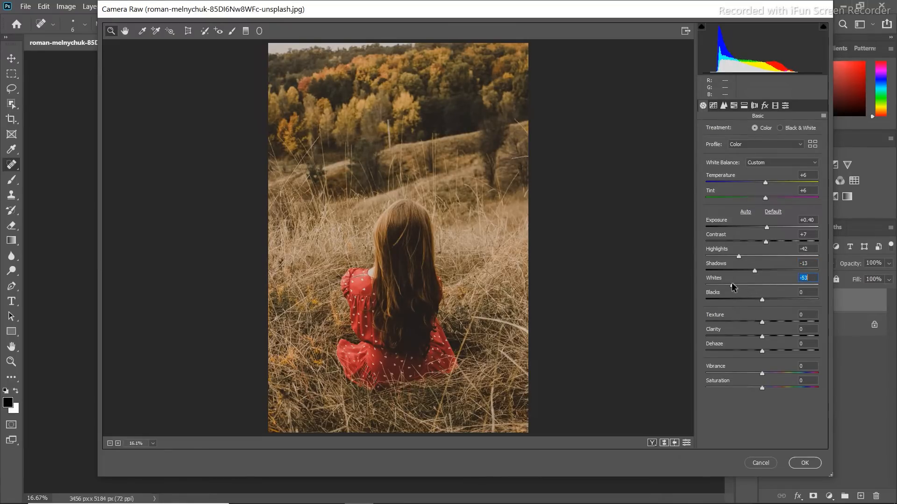
pyautogui.moveTo(732, 287); pyautogui.dragTo(733, 284)
pyautogui.moveTo(762, 299); pyautogui.dragTo(746, 299)
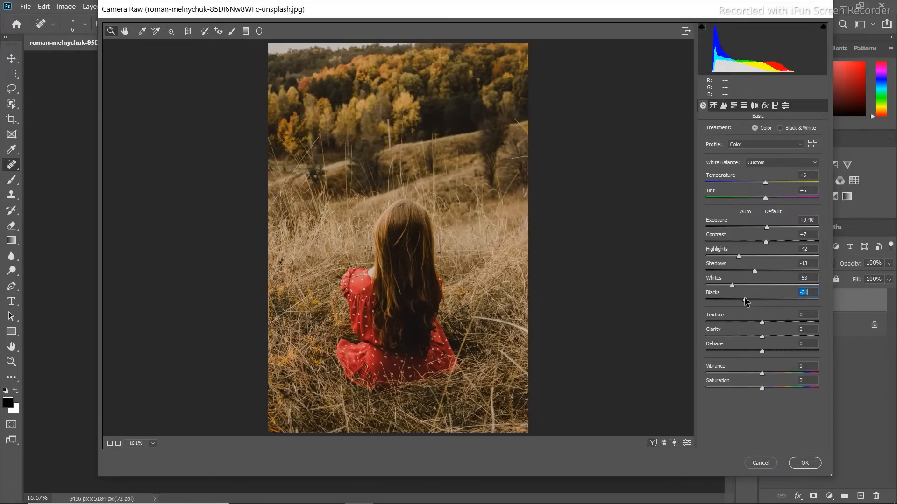
# - Set Clarity to +26 and Vibrance to +26
pyautogui.moveTo(761, 338); pyautogui.dragTo(777, 342)
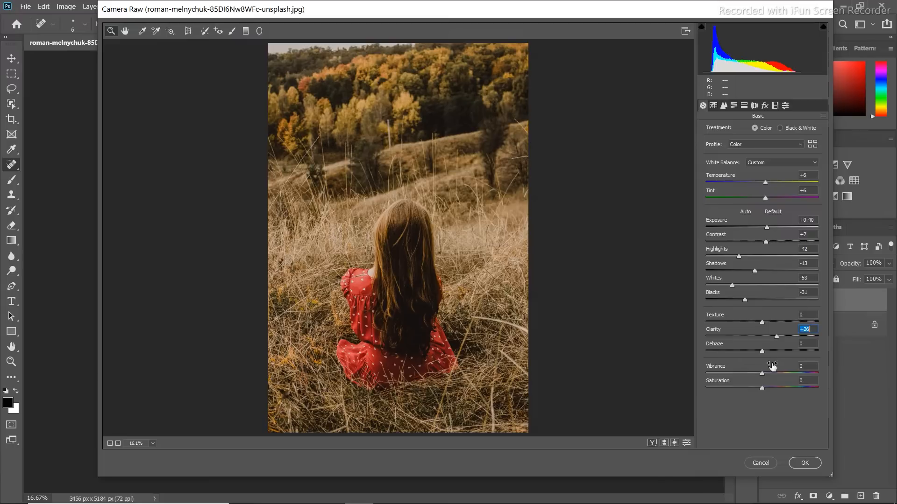
pyautogui.moveTo(762, 374); pyautogui.dragTo(775, 374)
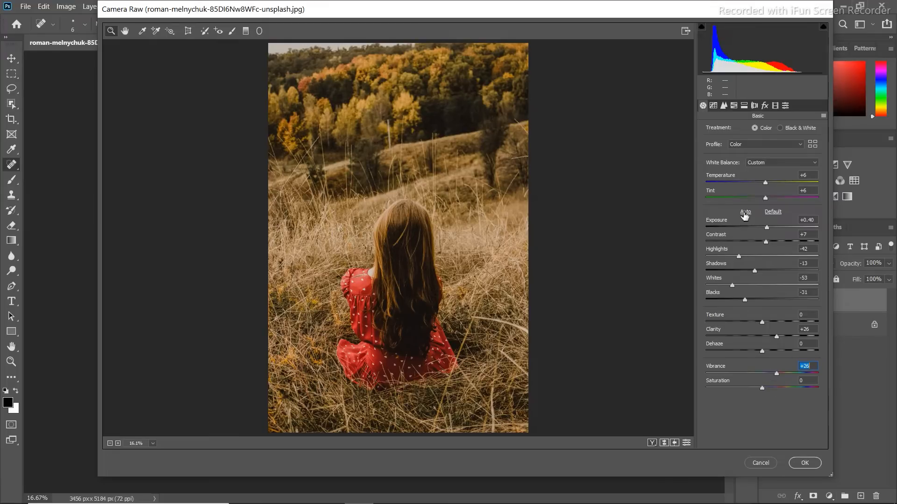
# - In the HSL hue adjustments, set Reds to -5, Oranges to -12 and Yellows to -18, and shift Greens slightly toward yellow
pyautogui.click(725, 106)
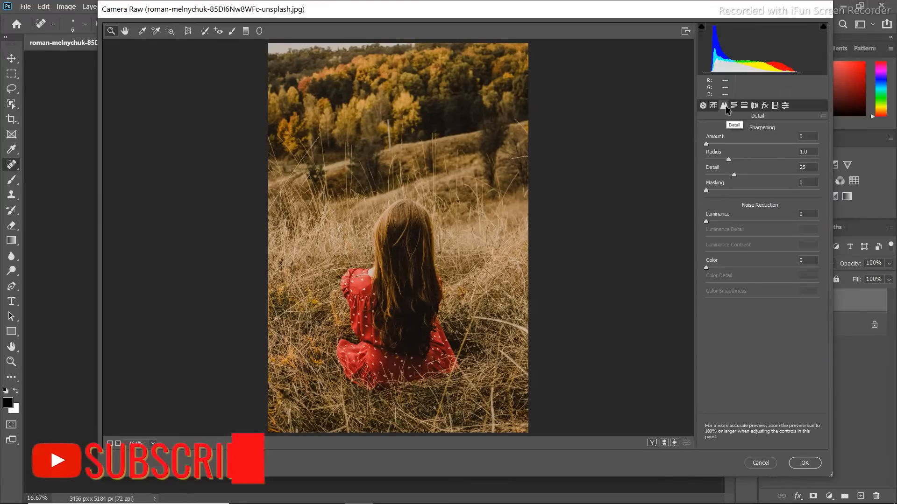
pyautogui.click(734, 105)
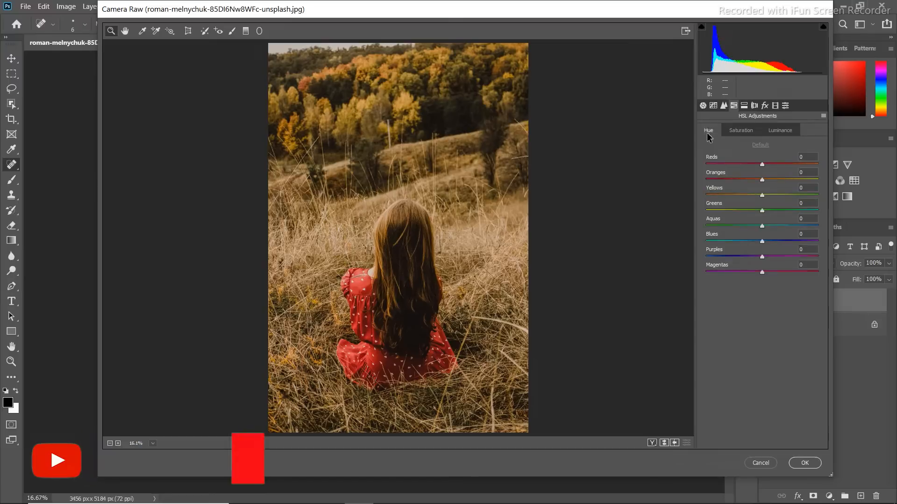
pyautogui.moveTo(761, 164); pyautogui.dragTo(759, 165)
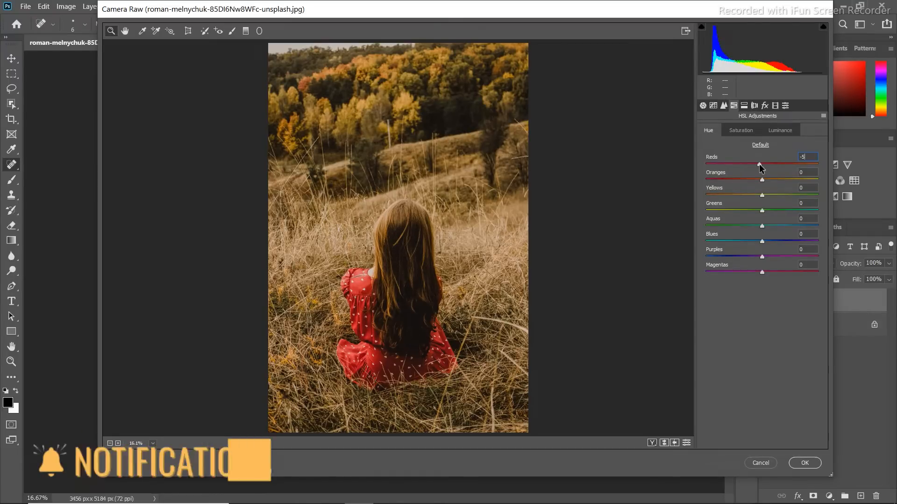
pyautogui.moveTo(762, 180); pyautogui.dragTo(755, 196)
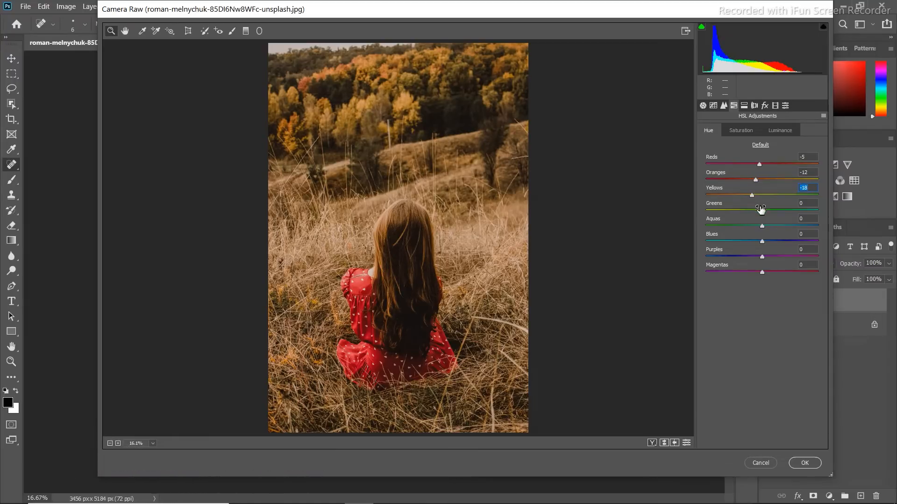
pyautogui.moveTo(760, 210); pyautogui.dragTo(756, 214)
# - In the HSL saturation adjustments, set Reds to -16, Oranges to +7, and both Yellows and Greens to -100
pyautogui.click(740, 131)
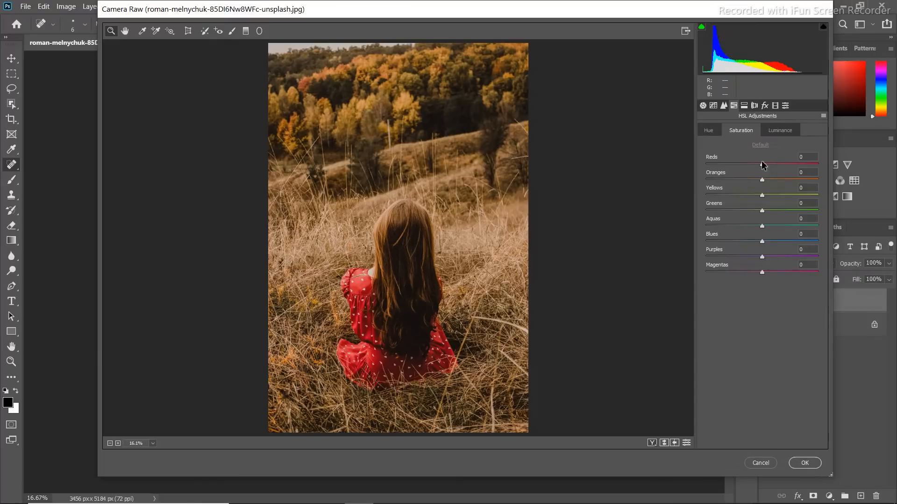
pyautogui.moveTo(761, 164); pyautogui.dragTo(757, 167)
pyautogui.moveTo(757, 167); pyautogui.dragTo(754, 167)
pyautogui.click(762, 181)
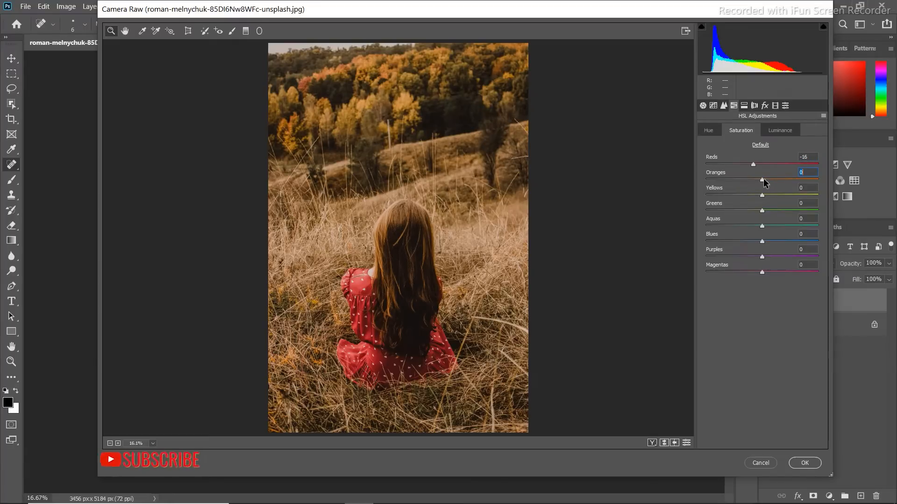
pyautogui.moveTo(764, 180); pyautogui.dragTo(767, 180)
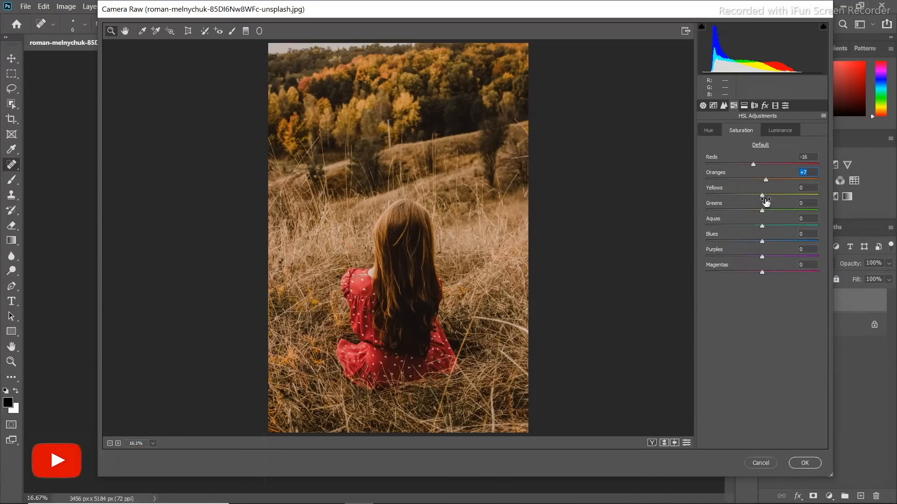
pyautogui.moveTo(762, 196); pyautogui.dragTo(700, 198)
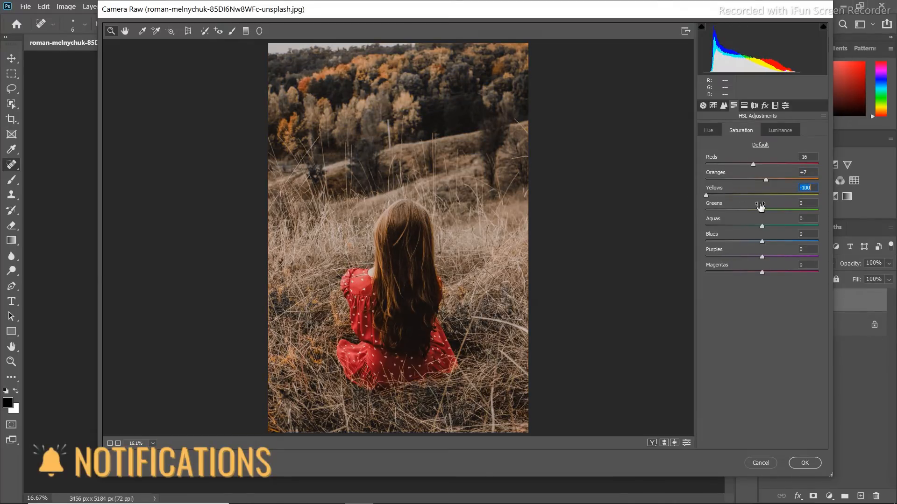
pyautogui.moveTo(761, 211); pyautogui.dragTo(679, 217)
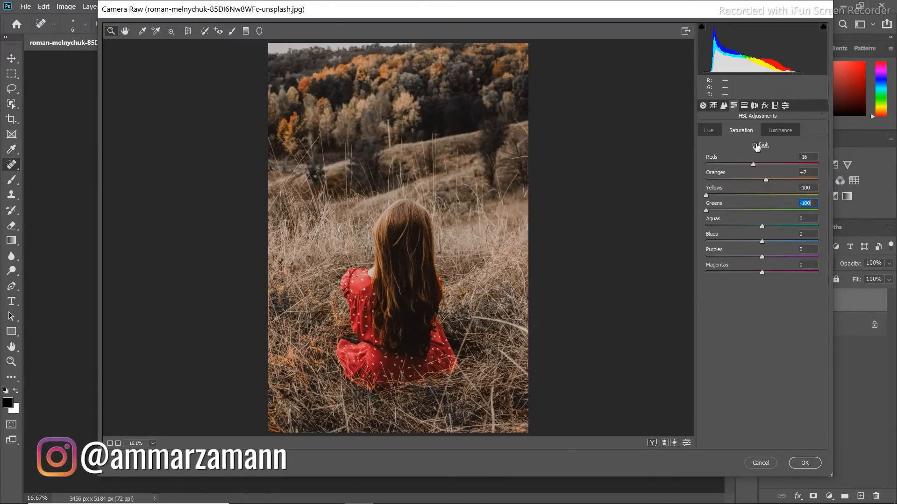
# - In the HSL luminance adjustments, set Yellows to -55 and Greens to -17
pyautogui.click(778, 131)
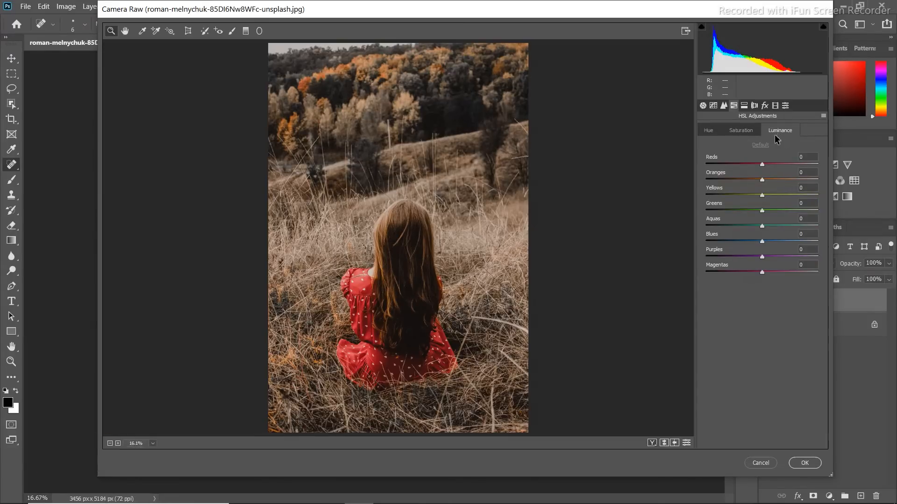
pyautogui.moveTo(761, 199); pyautogui.dragTo(732, 197)
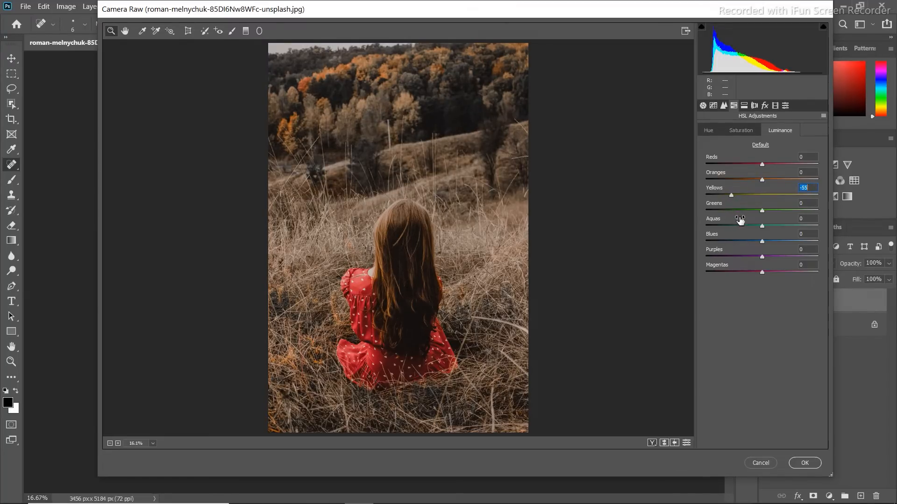
pyautogui.moveTo(762, 211); pyautogui.dragTo(753, 216)
pyautogui.click(744, 105)
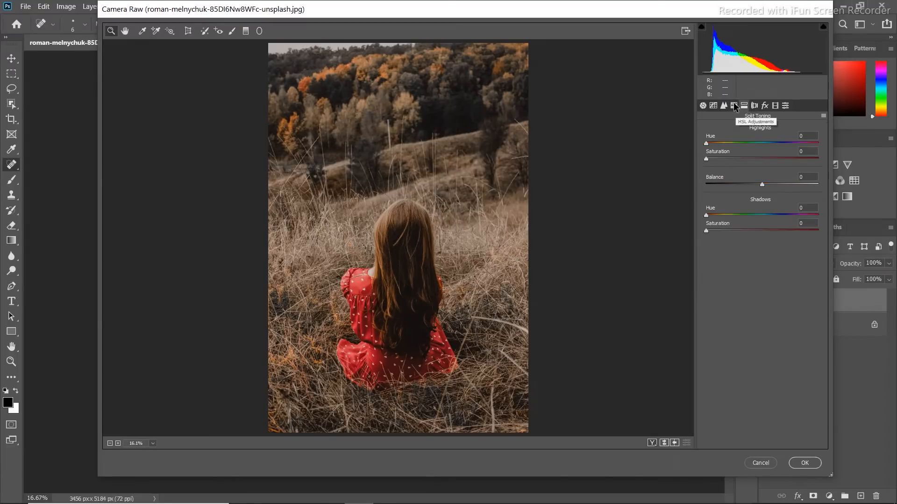
pyautogui.click(734, 106)
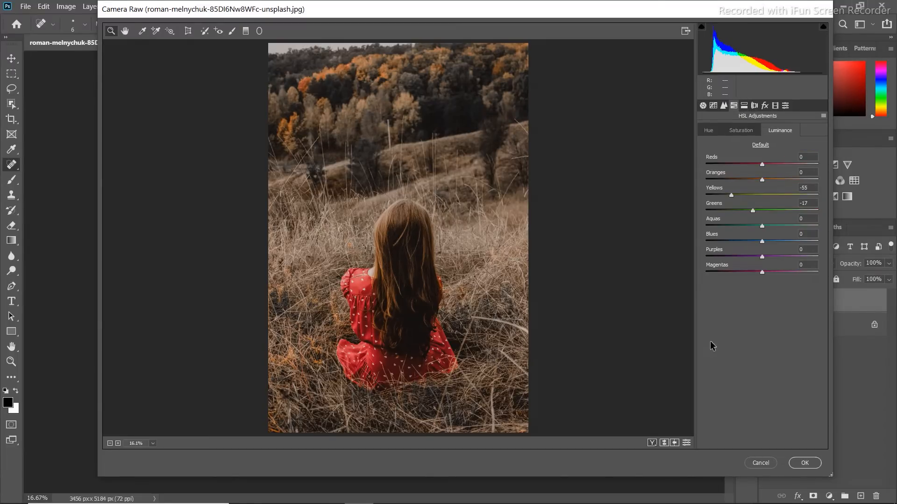
# - Show the photo in a side-by-side before/after comparison and set the Split Toning highlights hue to 60
pyautogui.click(653, 444)
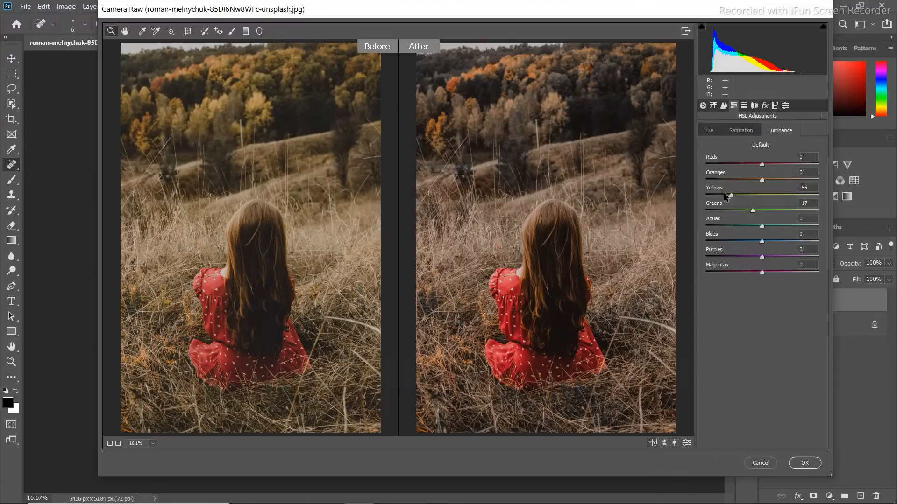
pyautogui.click(744, 106)
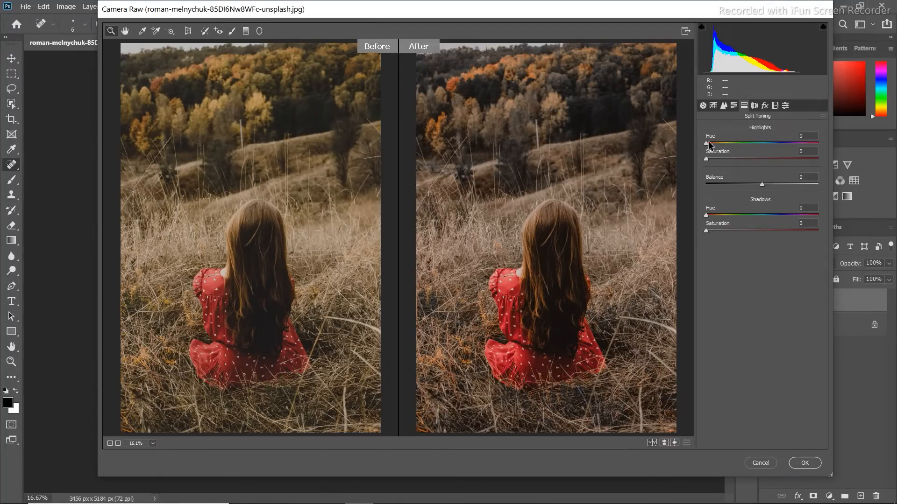
pyautogui.moveTo(707, 142); pyautogui.dragTo(727, 150)
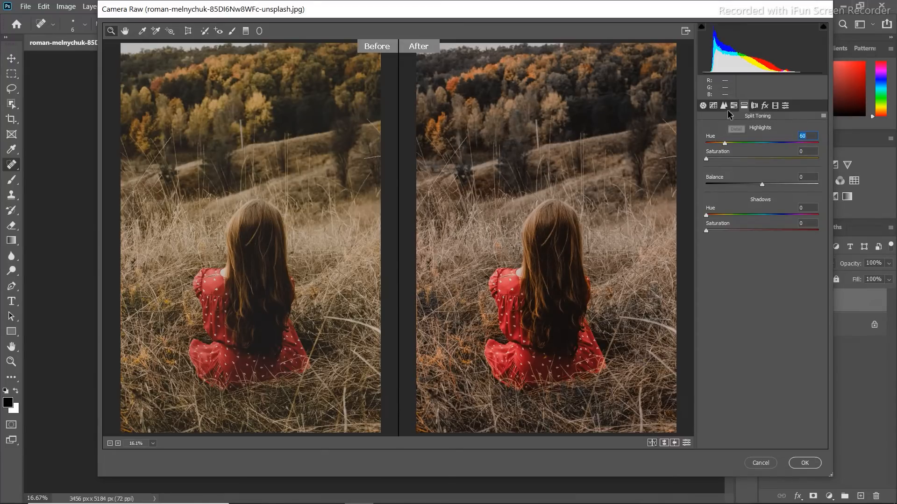
# - Add shadow, midtone and highlight points along the RGB point tone curve and raise its black endpoint to output 15
pyautogui.click(755, 106)
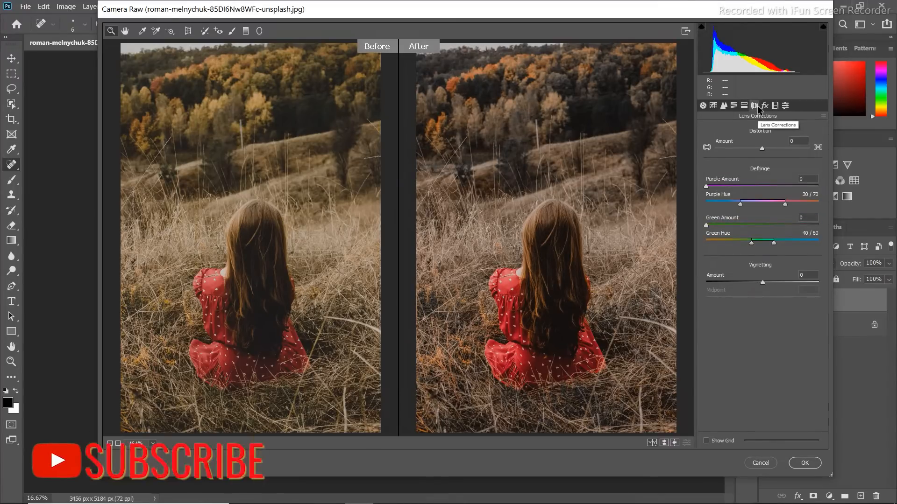
pyautogui.click(713, 106)
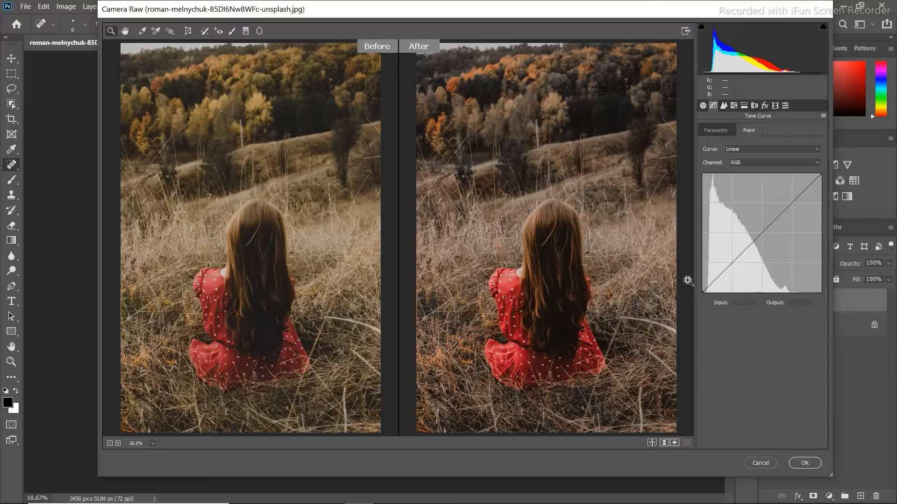
pyautogui.click(734, 263)
pyautogui.click(763, 235)
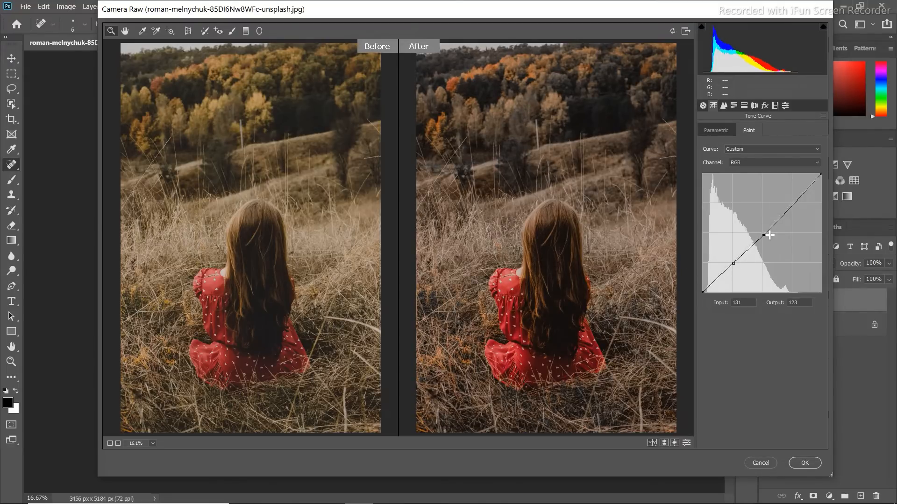
pyautogui.click(793, 206)
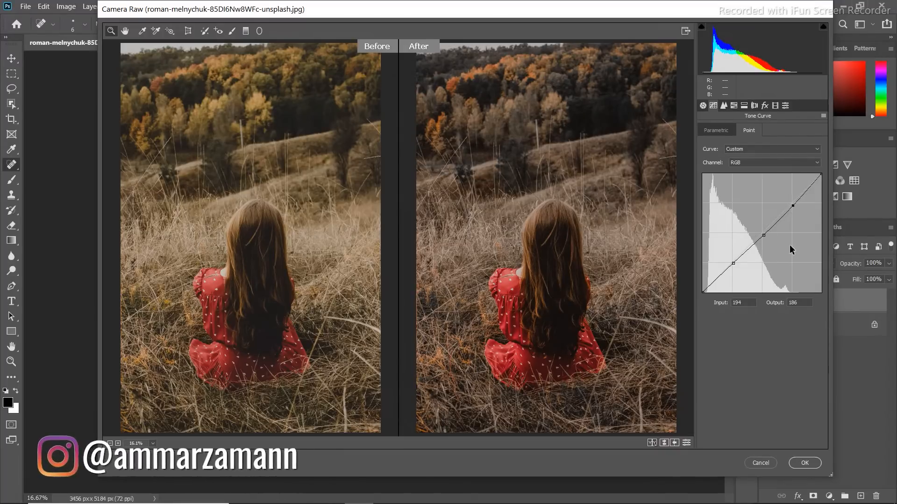
pyautogui.moveTo(703, 292); pyautogui.dragTo(693, 286)
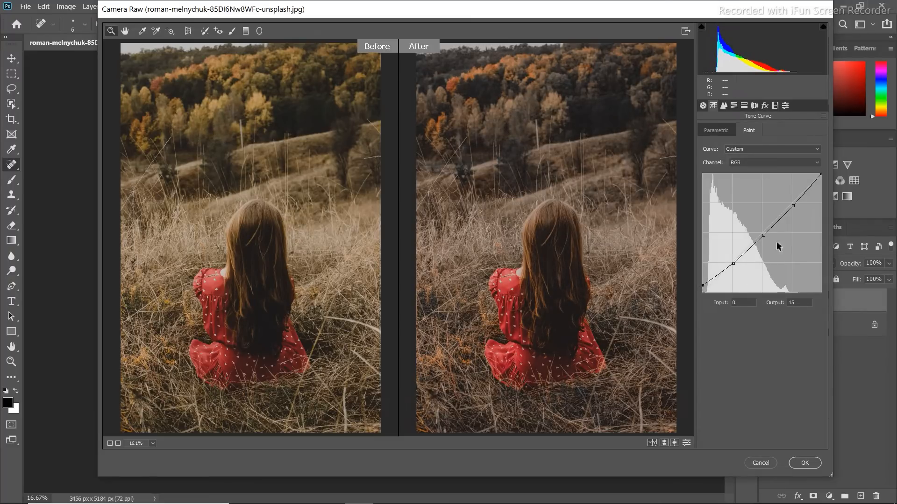
# - Move the tone curve's shadow point to input 68, output 58, and raise its midtone point slightly above the diagonal
pyautogui.click(765, 238)
pyautogui.moveTo(734, 264); pyautogui.dragTo(735, 267)
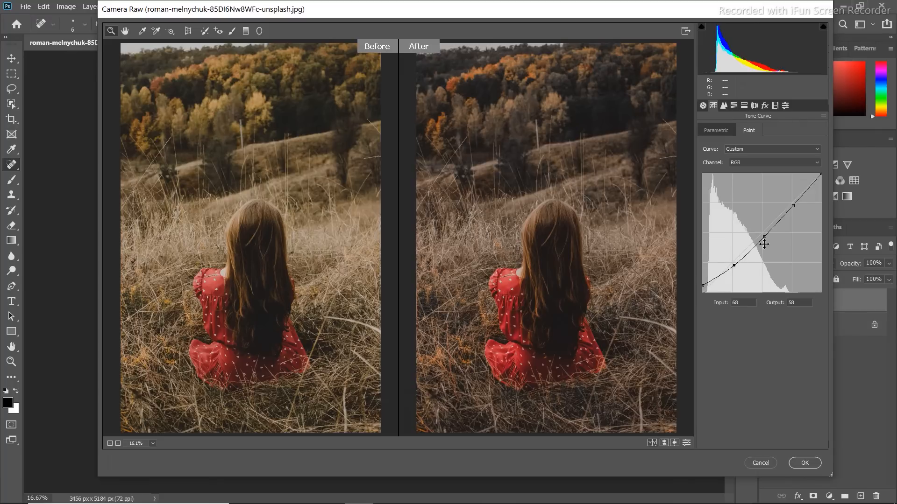
pyautogui.click(764, 238)
pyautogui.moveTo(765, 238); pyautogui.dragTo(763, 232)
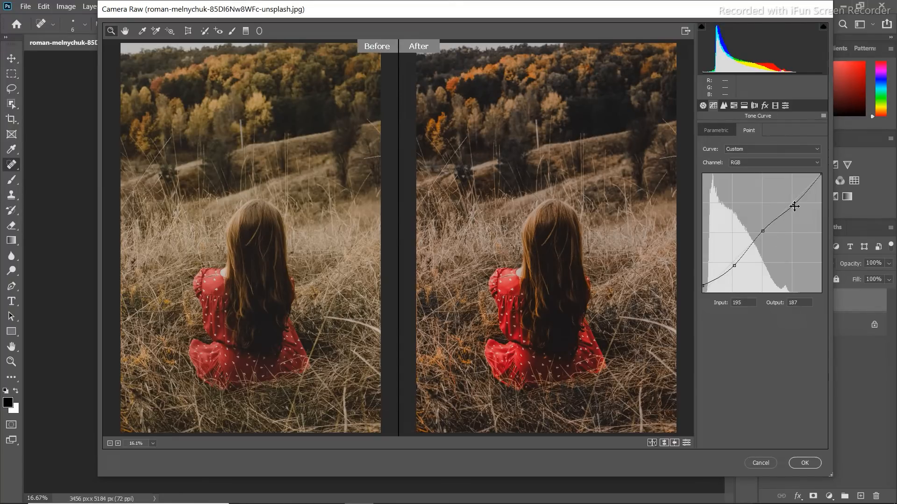
pyautogui.click(851, 182)
# - Set Vibrance to +22 in the basic adjustments
pyautogui.click(703, 106)
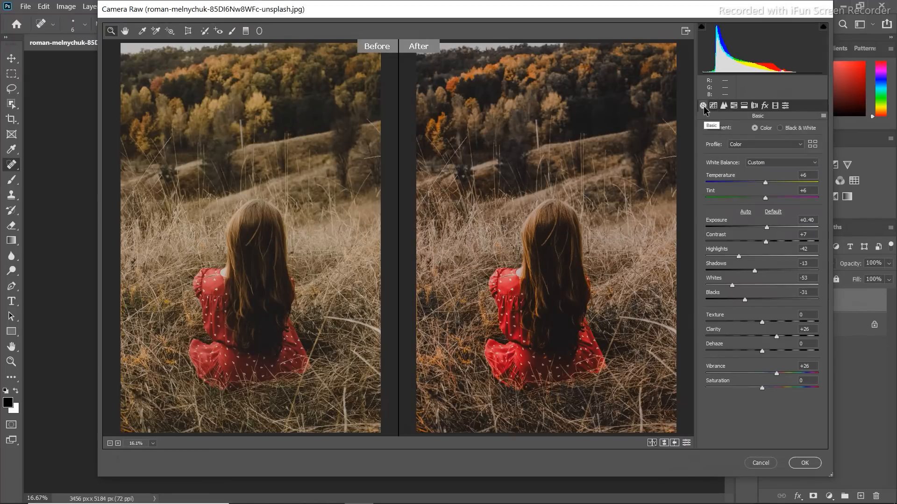
pyautogui.click(783, 374)
pyautogui.write('22')
pyautogui.press('Return')
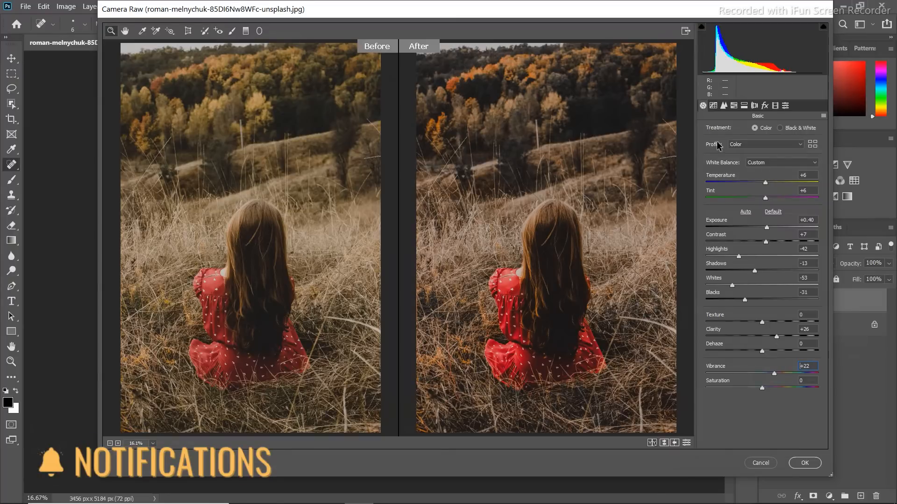
# - Raise the RGB point tone curve's highlight point slightly, remove the stray extra midtone point, and set the black endpoint to output 16
pyautogui.click(714, 106)
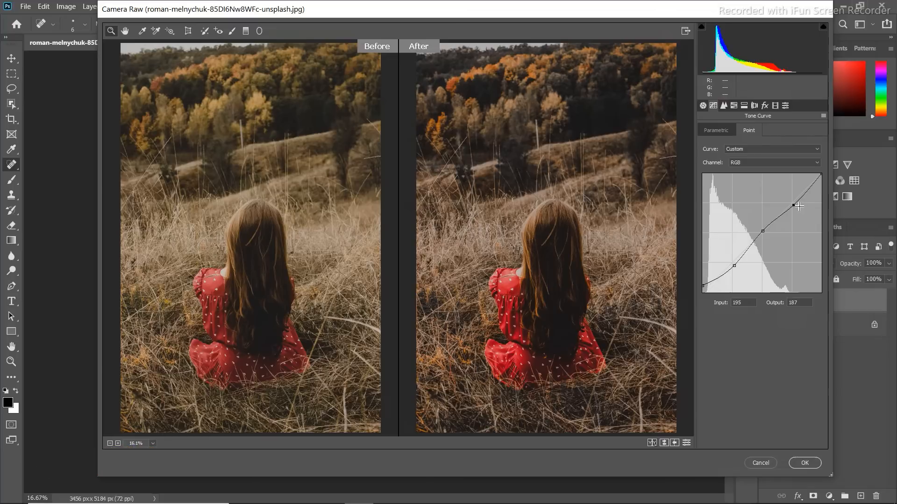
pyautogui.moveTo(794, 206); pyautogui.dragTo(795, 203)
pyautogui.click(761, 229)
pyautogui.click(760, 226)
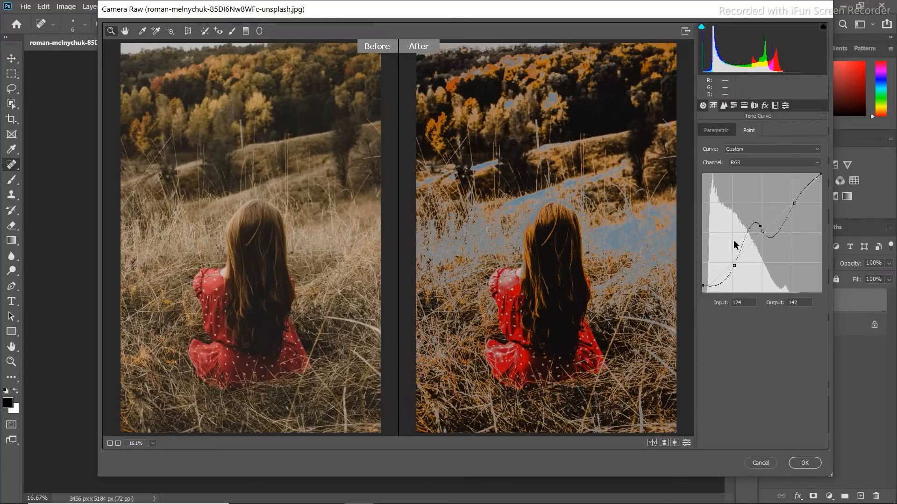
pyautogui.press('Delete')
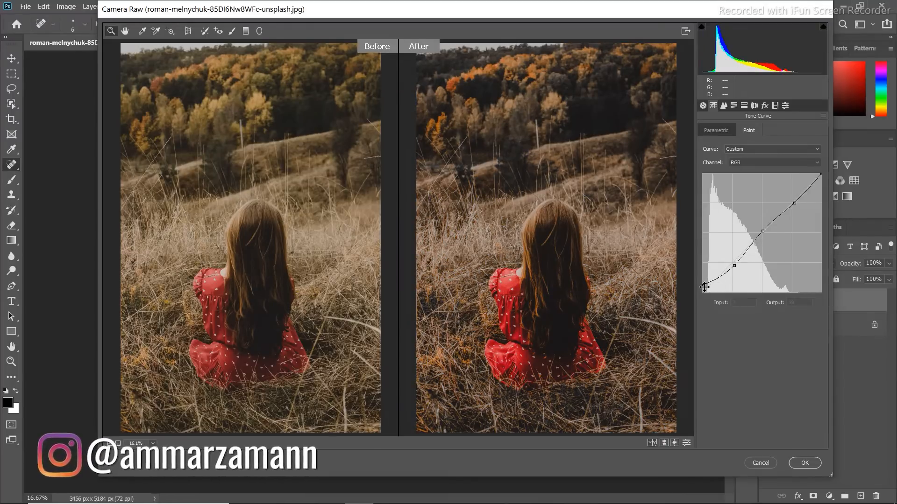
pyautogui.moveTo(704, 288); pyautogui.dragTo(693, 285)
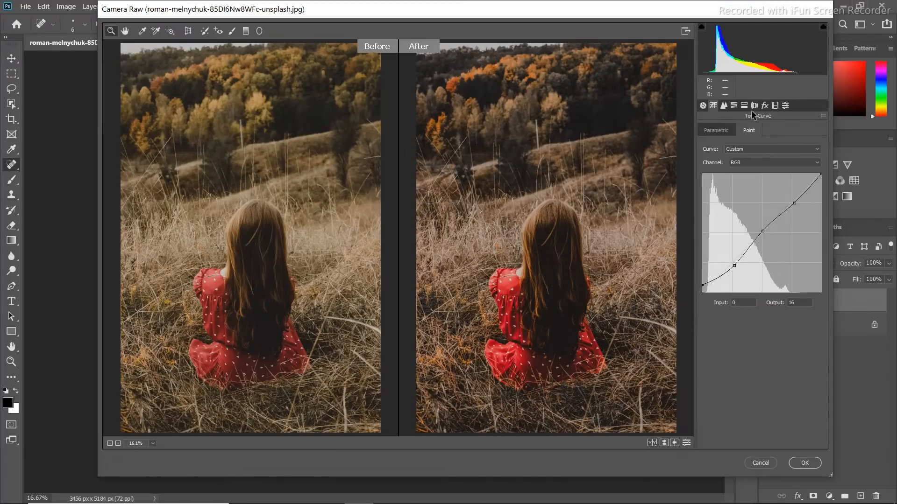
# - Cycle through the before/after preview layouts to compare the graded autumn portrait with the original, ending on the side-by-side view
pyautogui.click(652, 443)
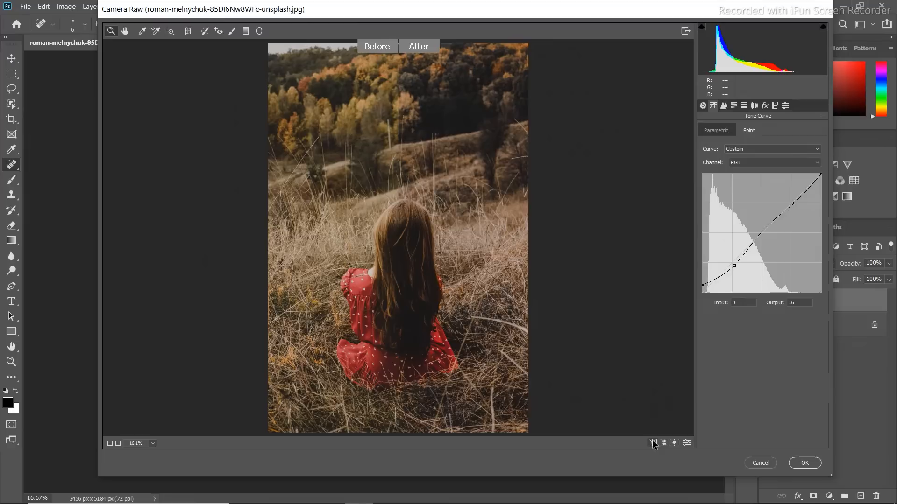
pyautogui.click(653, 442)
pyautogui.click(653, 443)
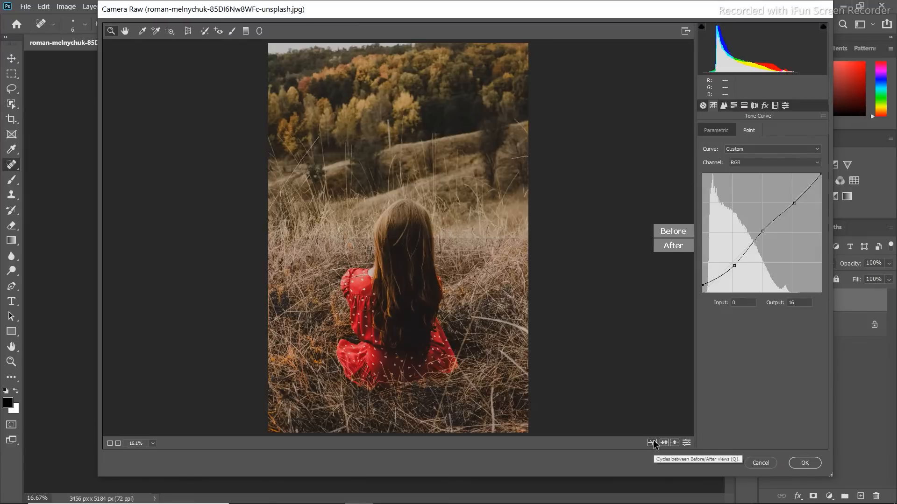
pyautogui.click(653, 442)
pyautogui.click(652, 443)
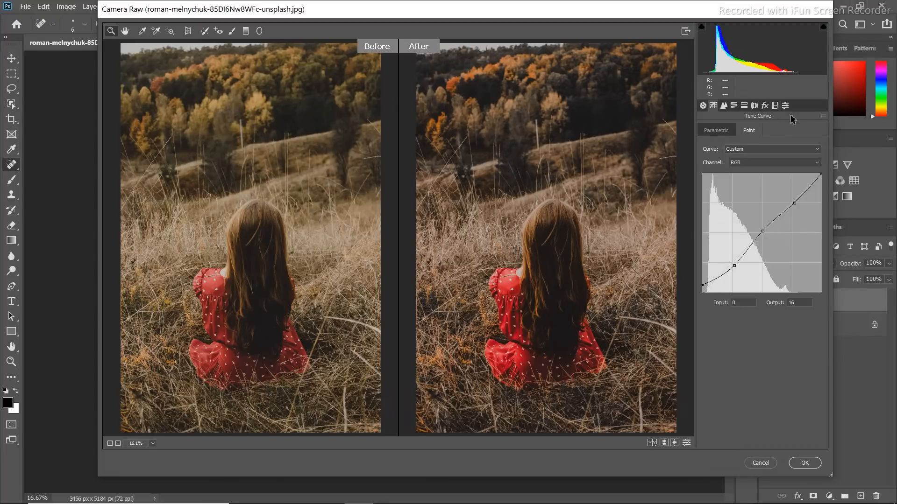
# - Save the Camera Raw settings with the default subset as "Faded Black RAW Camera Preset" in the LUTS folder
pyautogui.click(824, 116)
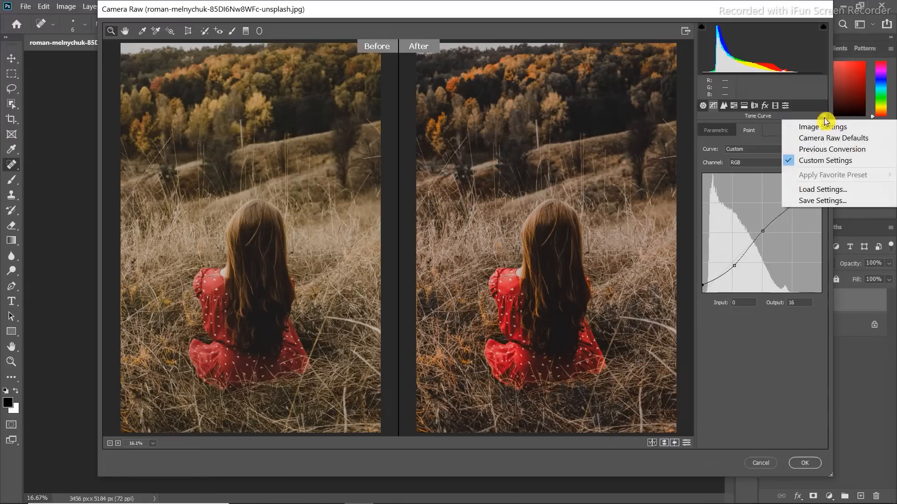
pyautogui.click(820, 201)
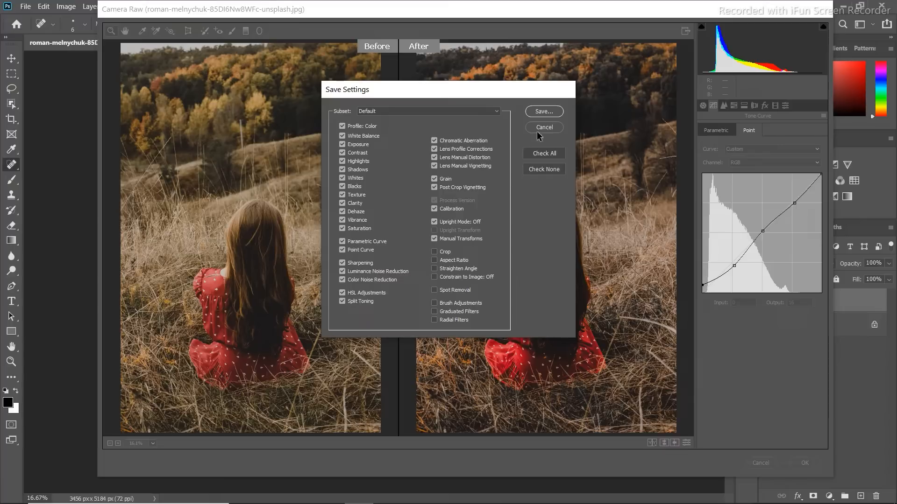
pyautogui.click(541, 111)
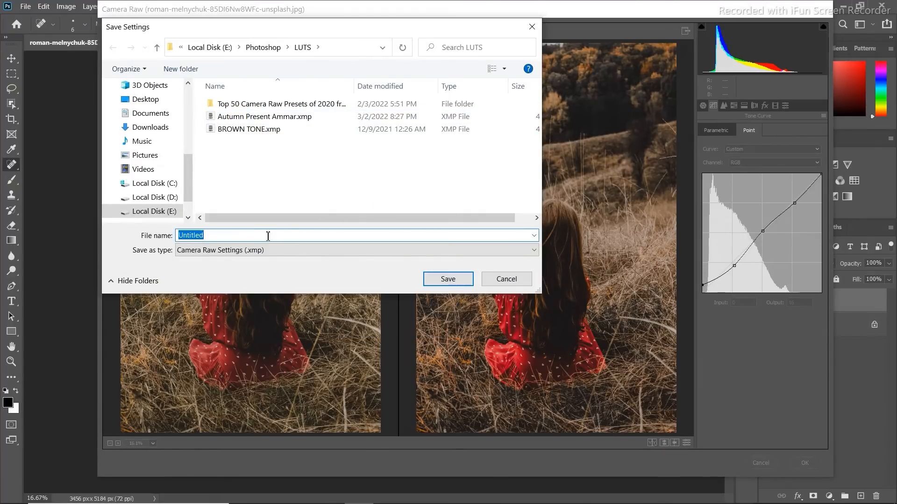
pyautogui.write('A')
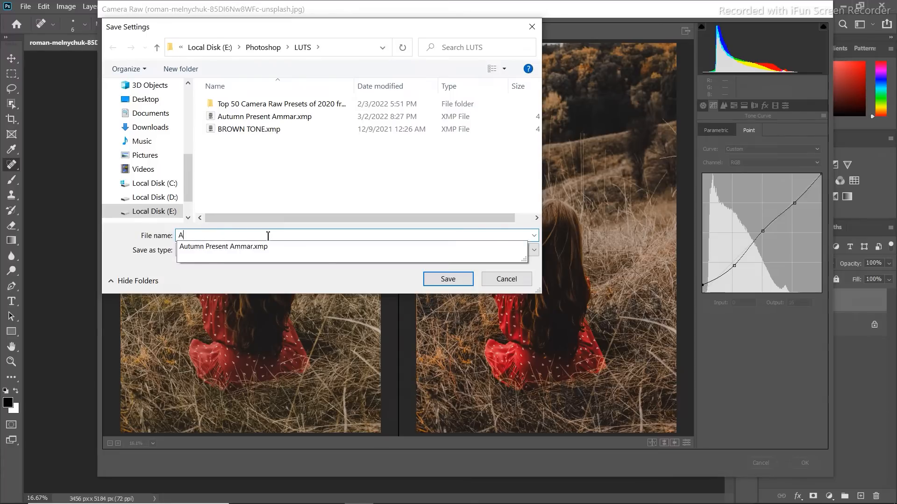
pyautogui.press('BackSpace')
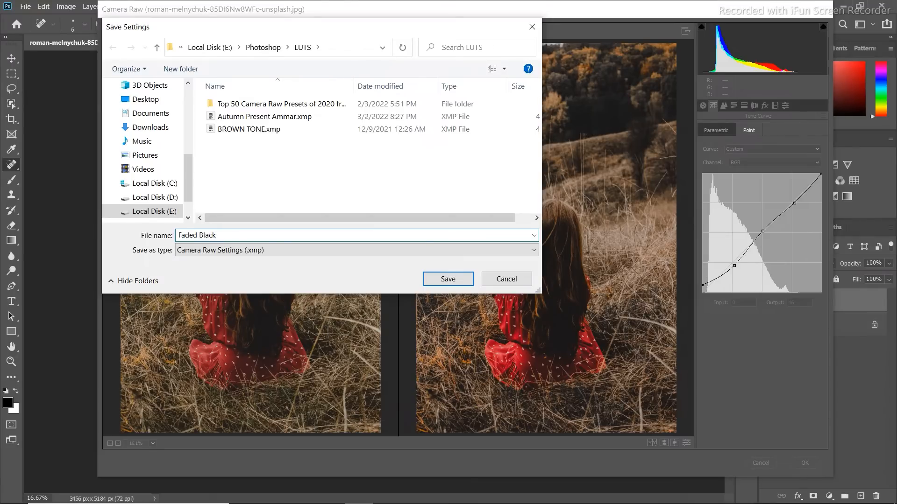
pyautogui.write('W')
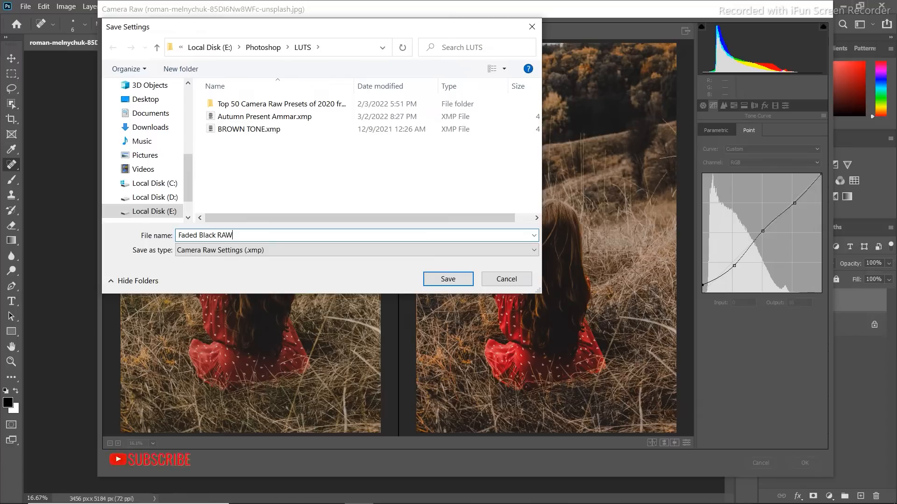
pyautogui.write(' Camera')
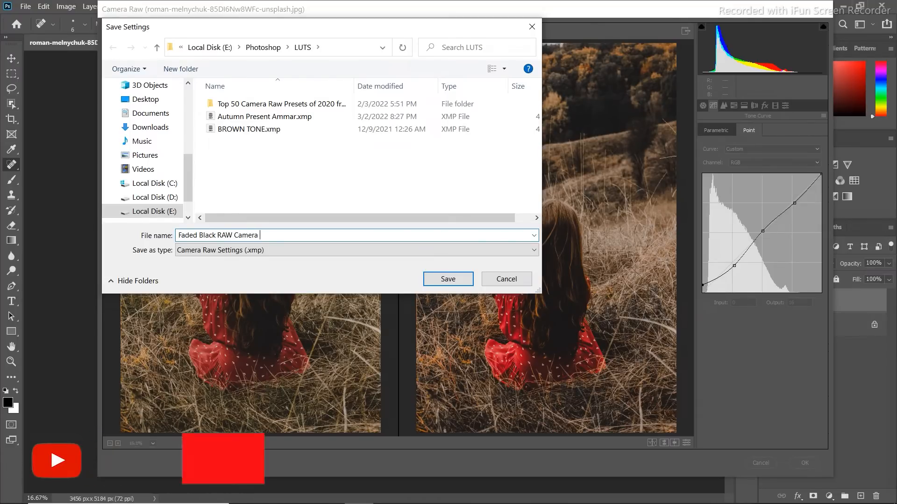
pyautogui.write(' Preset')
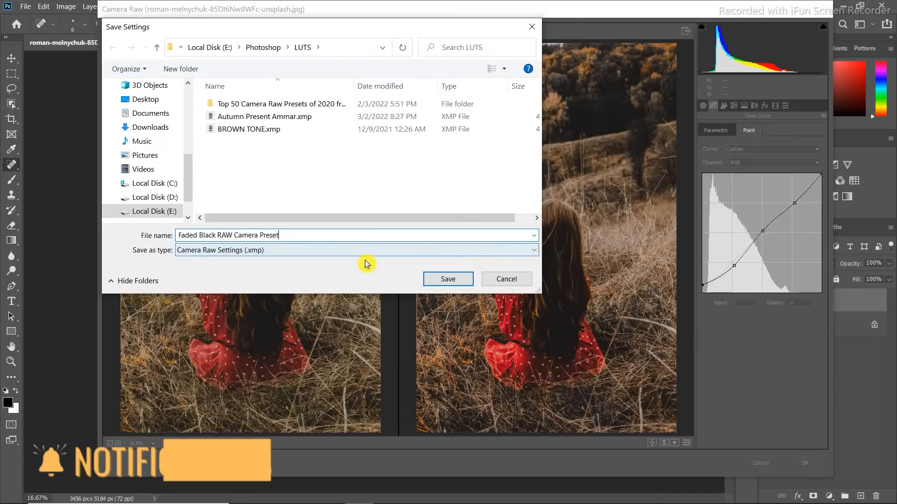
pyautogui.click(433, 280)
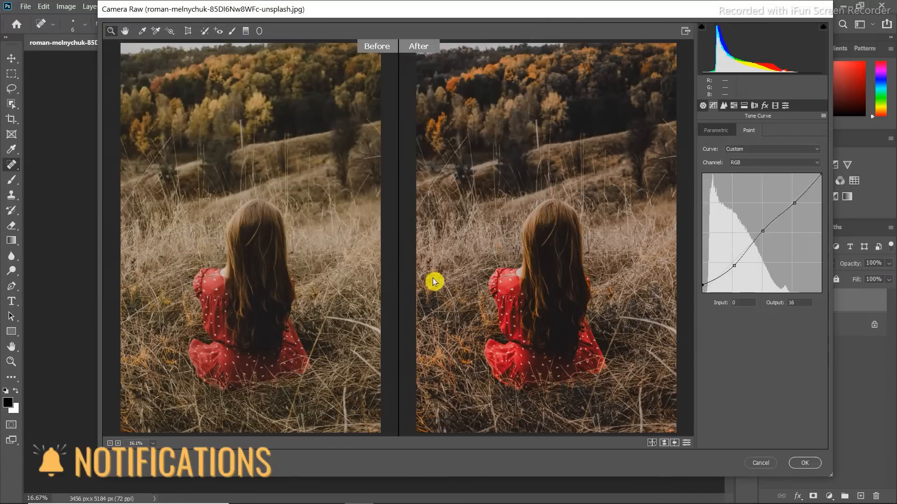
# - Apply the Camera Raw grade to the autumn portrait and toggle Layer 1's visibility to compare it with the original
pyautogui.click(804, 464)
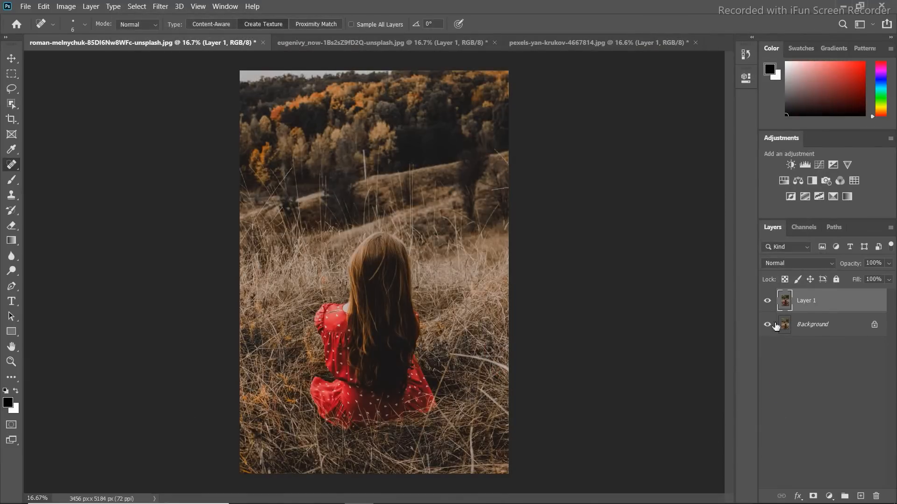
pyautogui.click(769, 304)
pyautogui.click(768, 303)
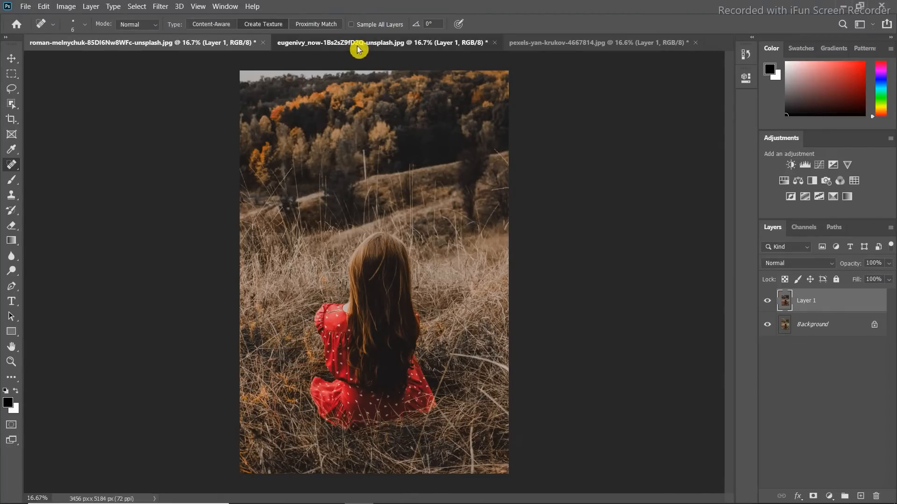
# - Switch to the wedding couple photo, open it in the Camera Raw Filter and load Faded Black RAW Camera Preset.xmp
pyautogui.click(378, 47)
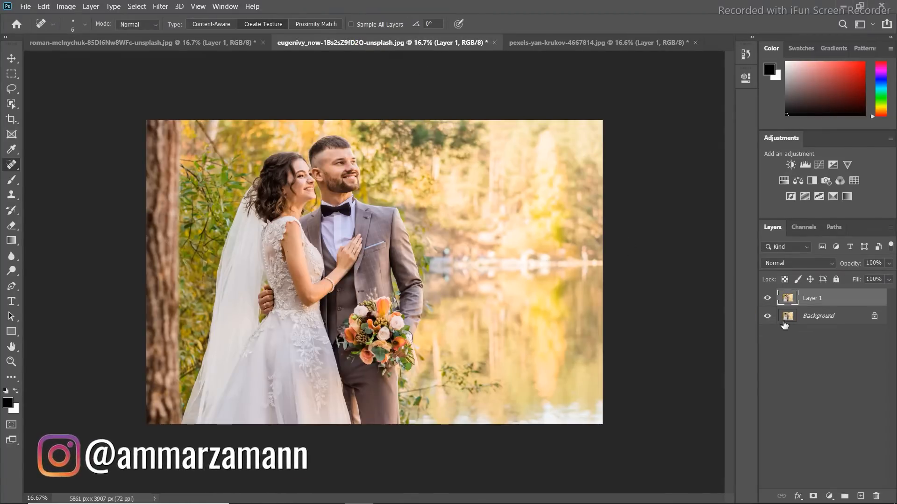
pyautogui.click(159, 6)
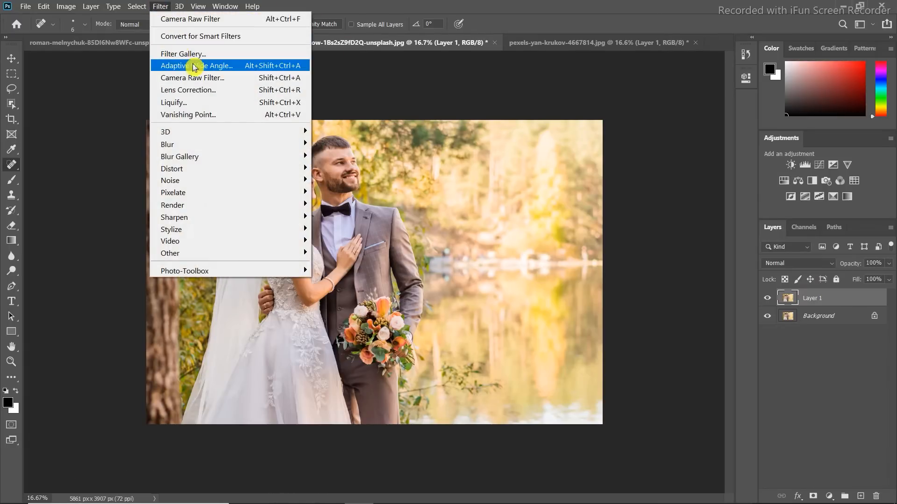
pyautogui.click(189, 78)
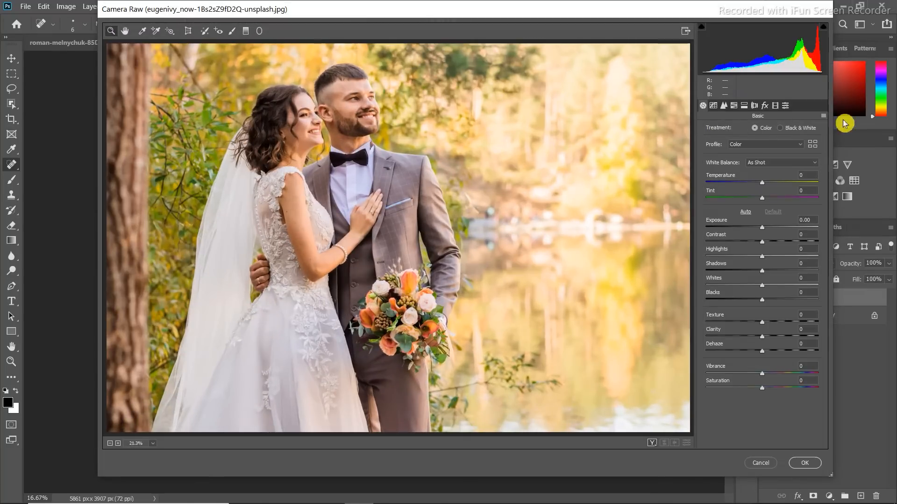
pyautogui.click(823, 116)
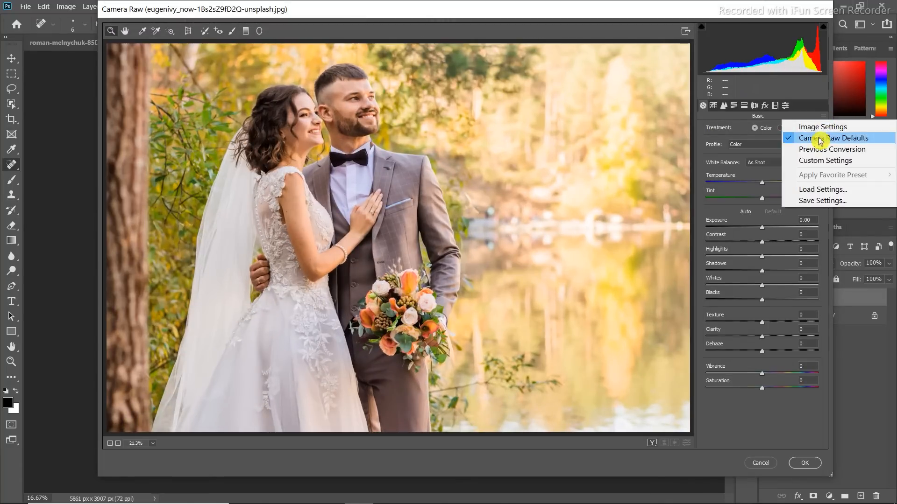
pyautogui.click(816, 191)
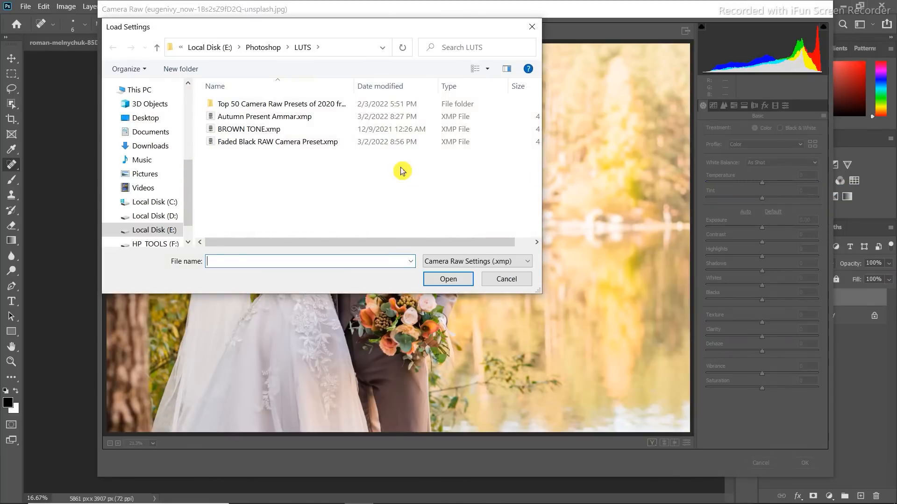
pyautogui.click(296, 146)
pyautogui.doubleClick(297, 146)
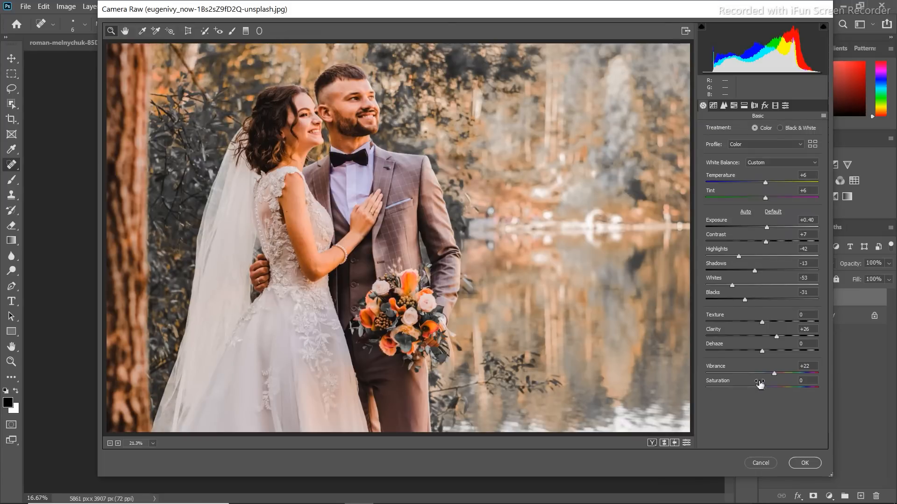
# - Set the wedding photo's Vibrance to +24 and Saturation to -8 in the basic adjustments
pyautogui.moveTo(763, 391)
pyautogui.mouseDown()
pyautogui.moveTo(737, 389)
pyautogui.moveTo(761, 392)
pyautogui.mouseUp()
pyautogui.click(772, 373)
pyautogui.moveTo(773, 373); pyautogui.dragTo(774, 372)
pyautogui.click(759, 388)
pyautogui.moveTo(759, 388); pyautogui.dragTo(759, 387)
# - Compare the wedding photo side by side before and after, viewing the couple at 25% zoom
pyautogui.click(653, 444)
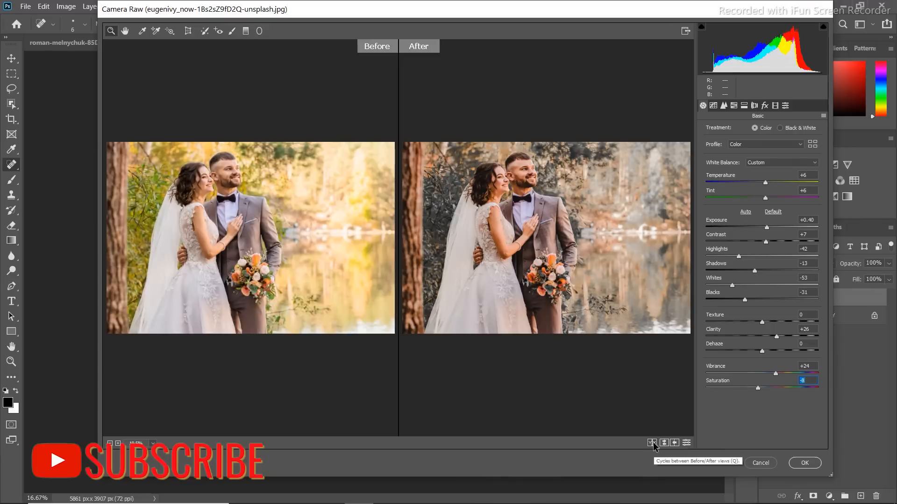
pyautogui.click(274, 263)
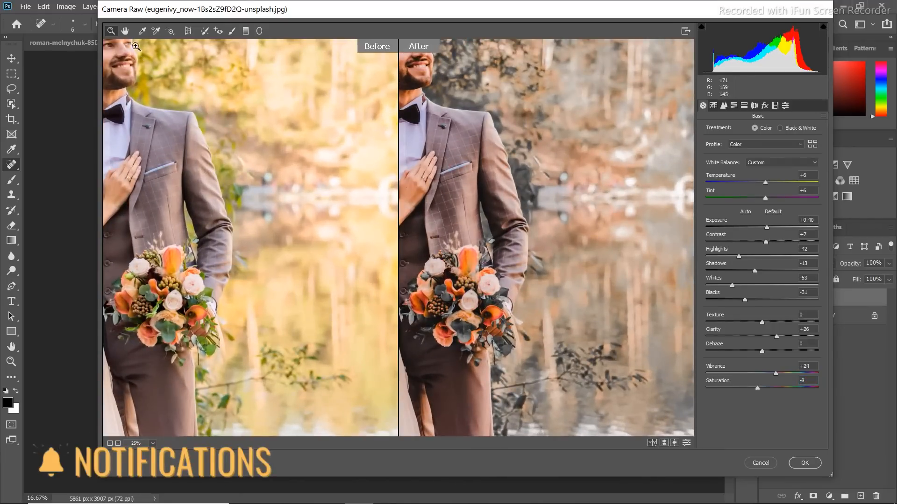
pyautogui.click(124, 31)
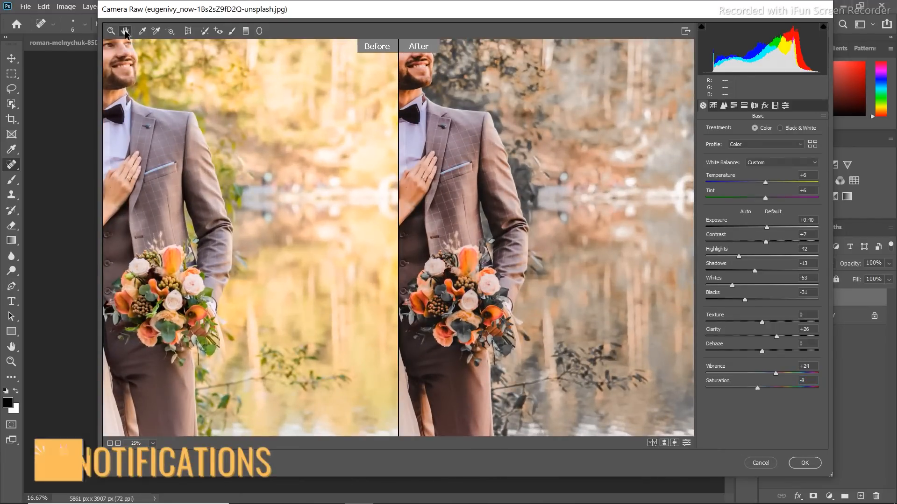
pyautogui.moveTo(171, 117); pyautogui.dragTo(331, 168)
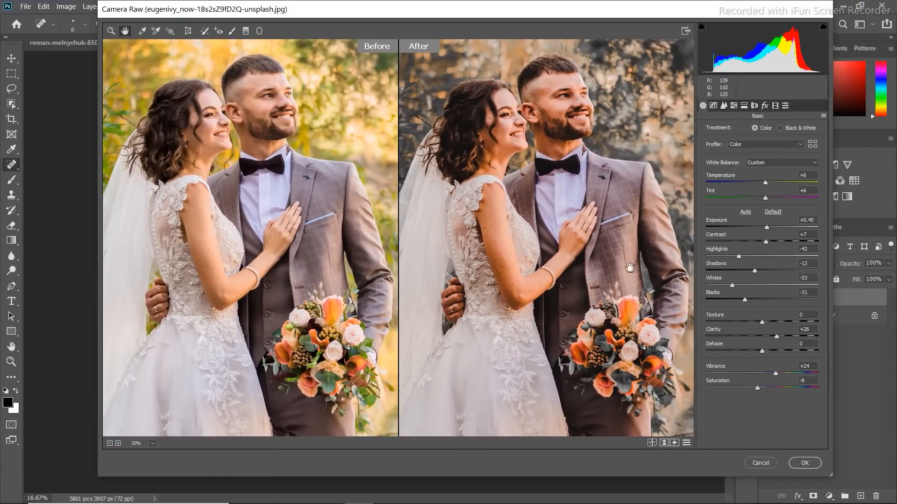
# - Apply the Camera Raw grade to the wedding photo and toggle Layer 1's visibility repeatedly to compare it with the original
pyautogui.click(802, 464)
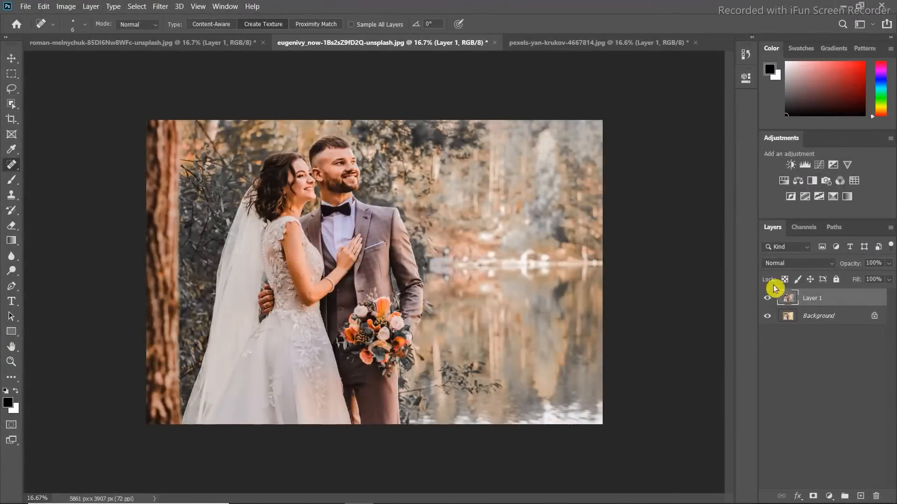
pyautogui.click(766, 299)
pyautogui.click(767, 299)
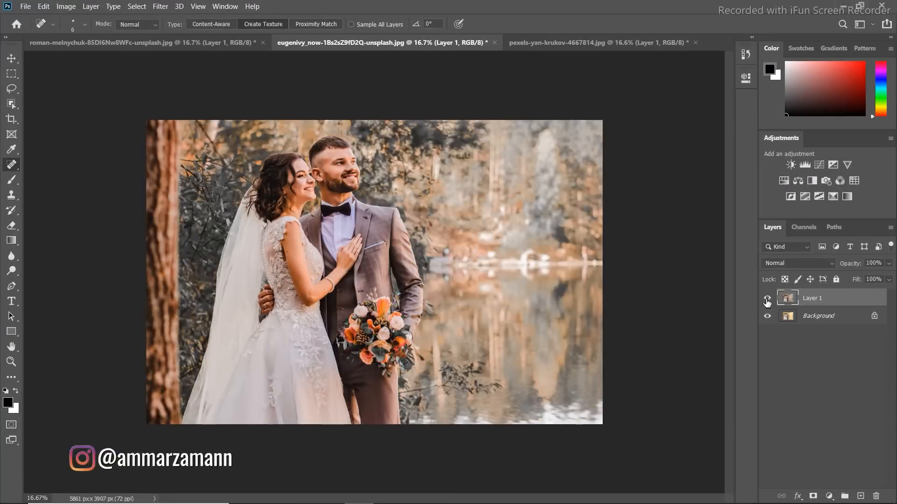
pyautogui.click(767, 299)
pyautogui.click(766, 299)
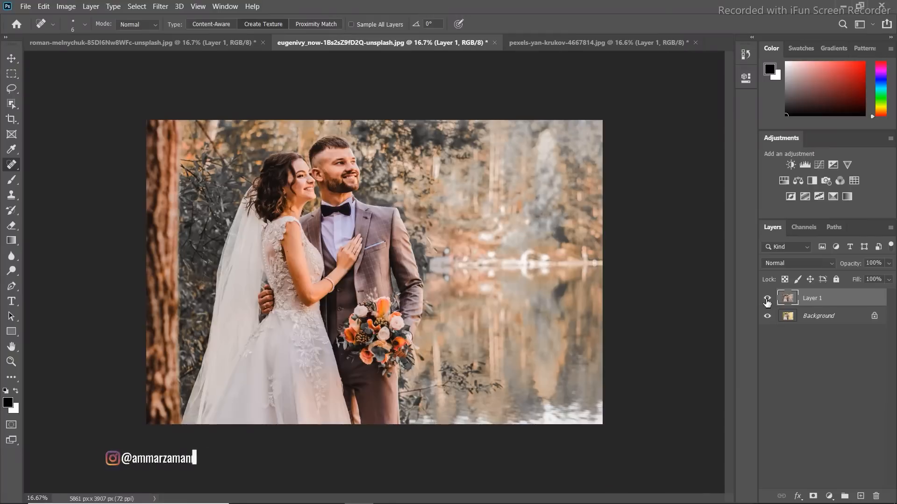
pyautogui.click(766, 298)
pyautogui.click(766, 299)
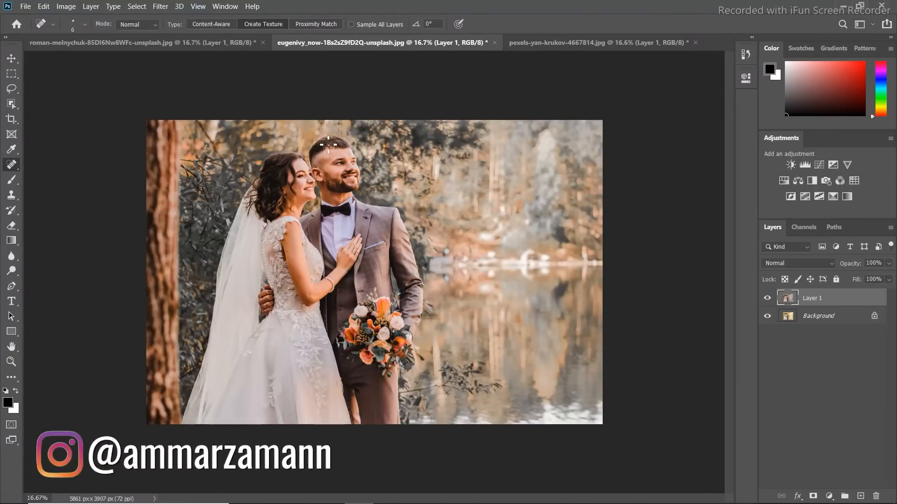
# - In the photo of the woman on the garden path, delete the already graded Layer 1 and duplicate the Background layer
pyautogui.click(535, 45)
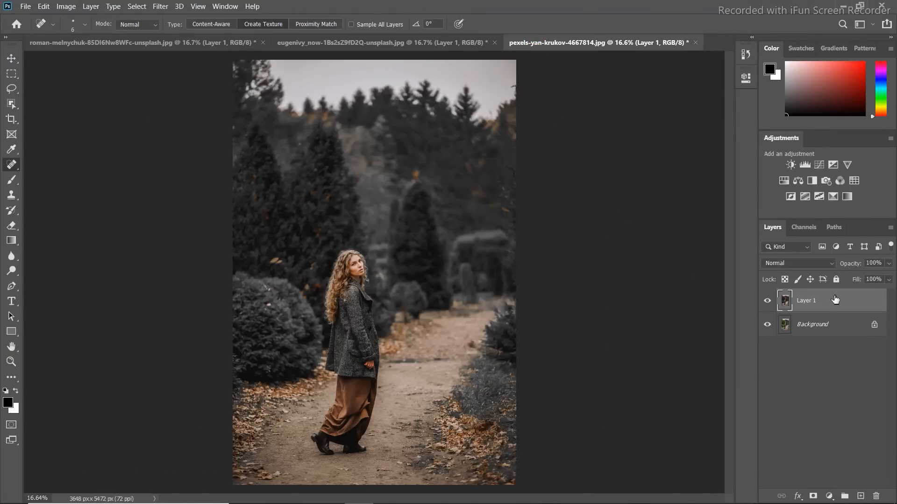
pyautogui.press('Delete')
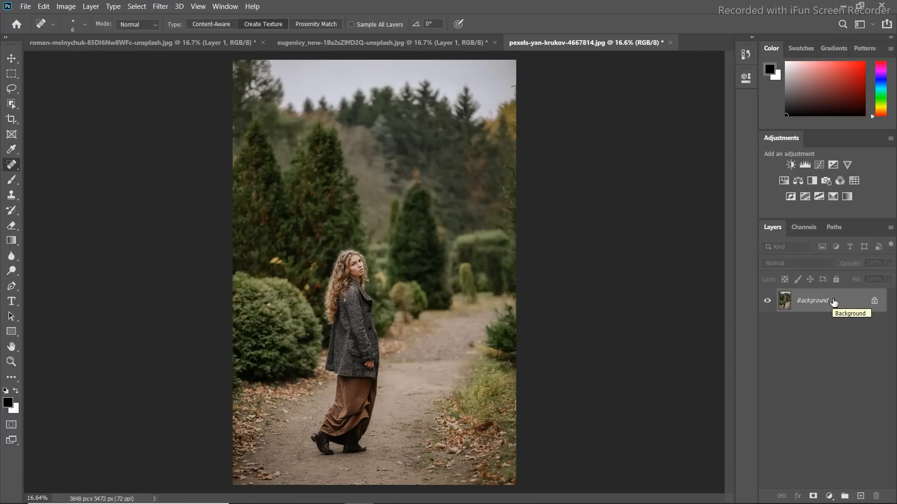
pyautogui.hotkey('ctrl', 'j')
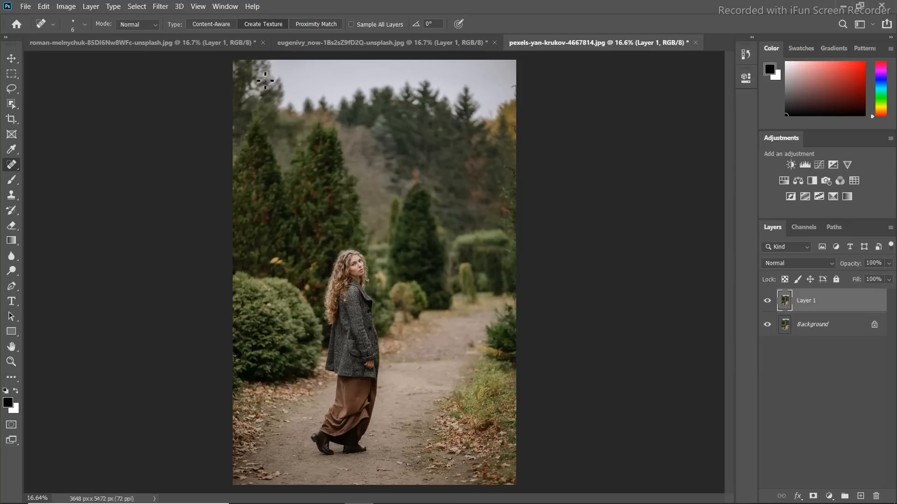
# - Load Faded Black RAW Camera Preset.xmp in the Camera Raw Filter for the garden path photo's Layer 1 and apply the grade
pyautogui.click(410, 45)
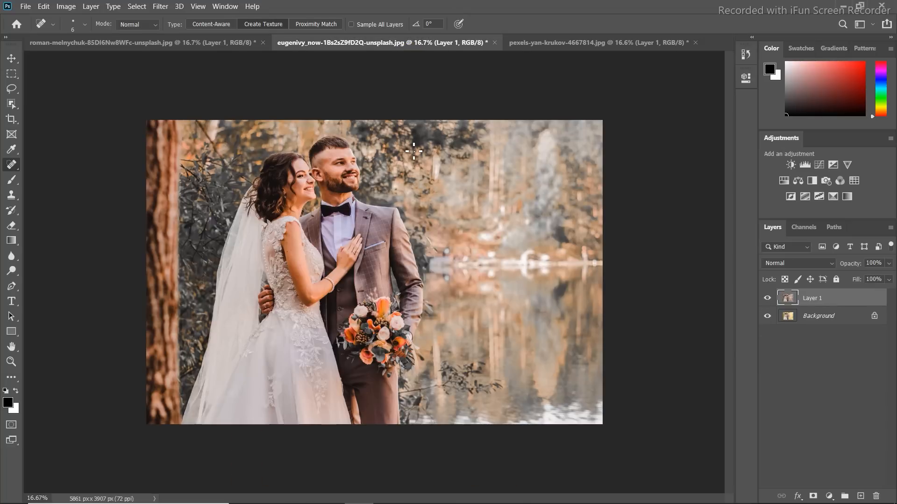
pyautogui.click(562, 43)
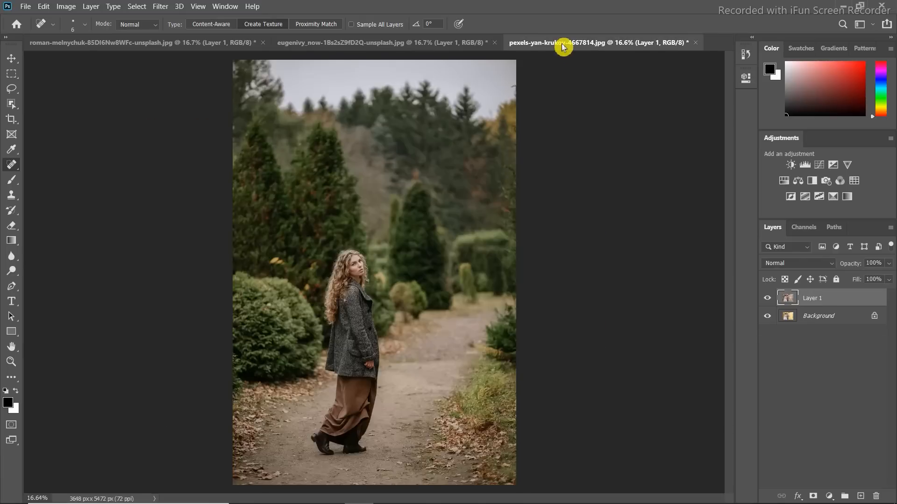
pyautogui.click(161, 6)
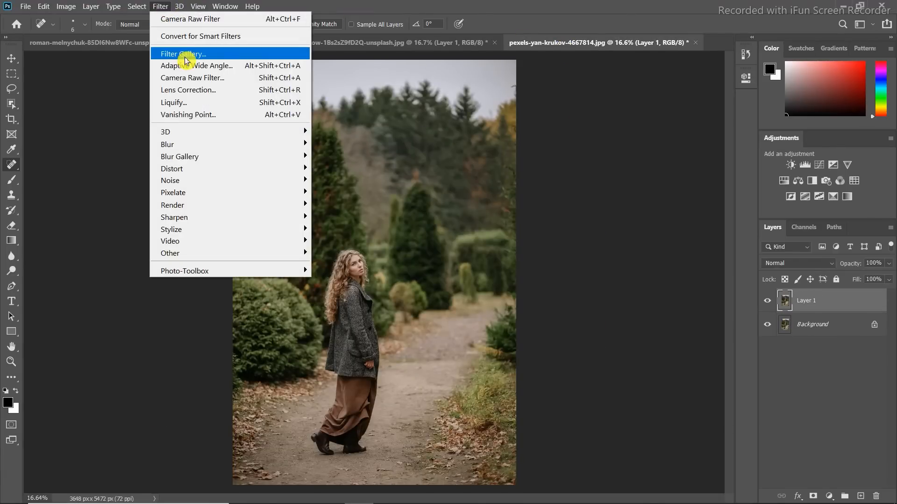
pyautogui.click(187, 81)
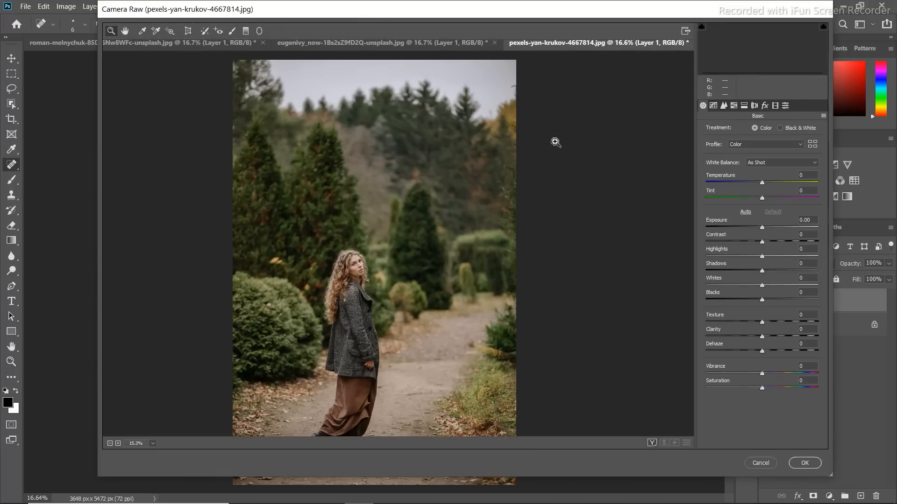
pyautogui.click(824, 116)
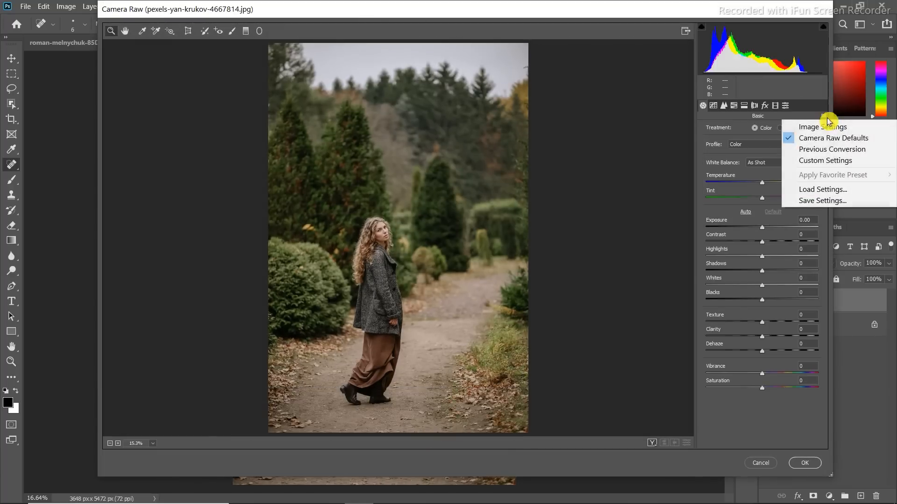
pyautogui.click(821, 192)
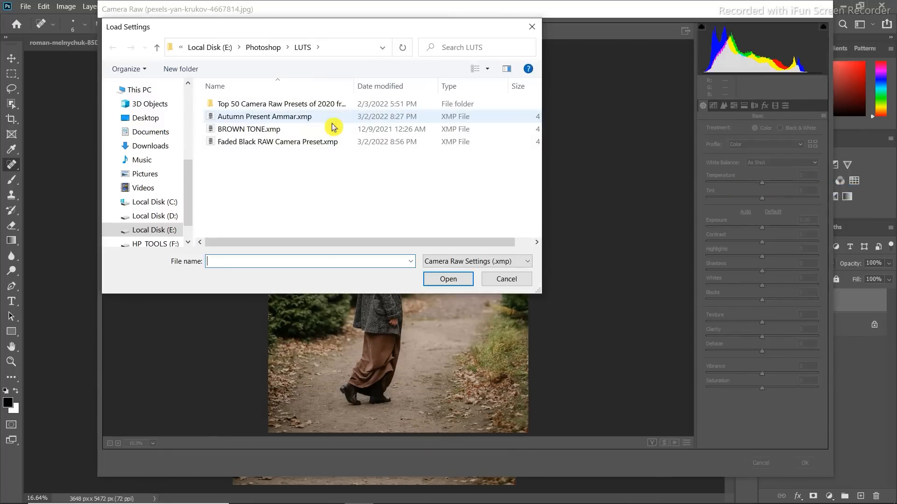
pyautogui.doubleClick(306, 144)
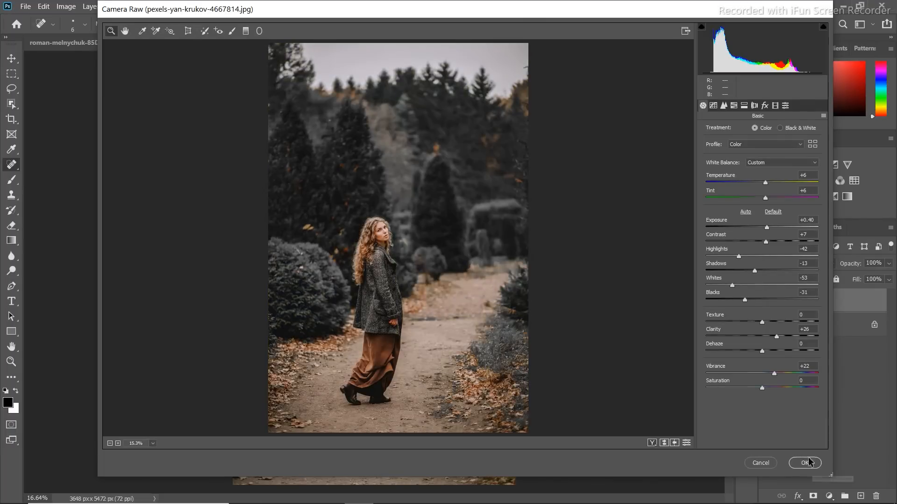
pyautogui.click(804, 463)
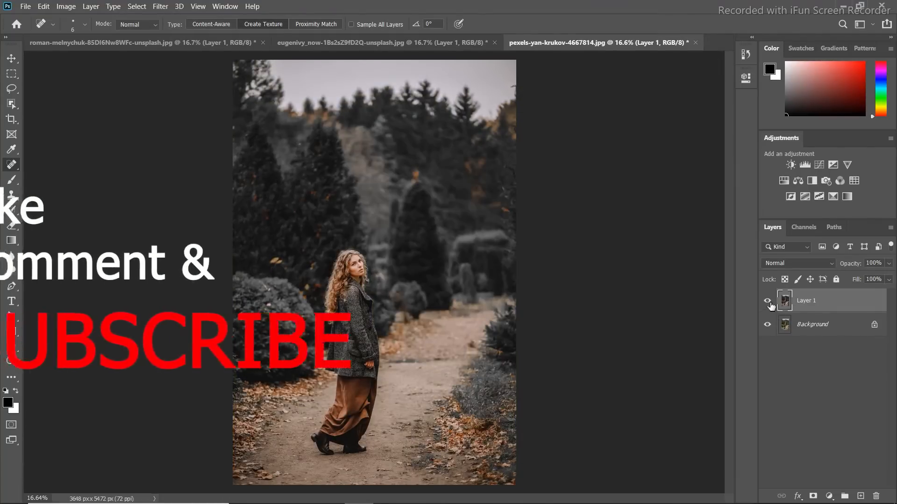
# - Toggle Layer 1's visibility repeatedly to compare the graded garden path photo with the original
pyautogui.click(769, 303)
pyautogui.click(768, 302)
pyautogui.click(769, 303)
pyautogui.click(770, 305)
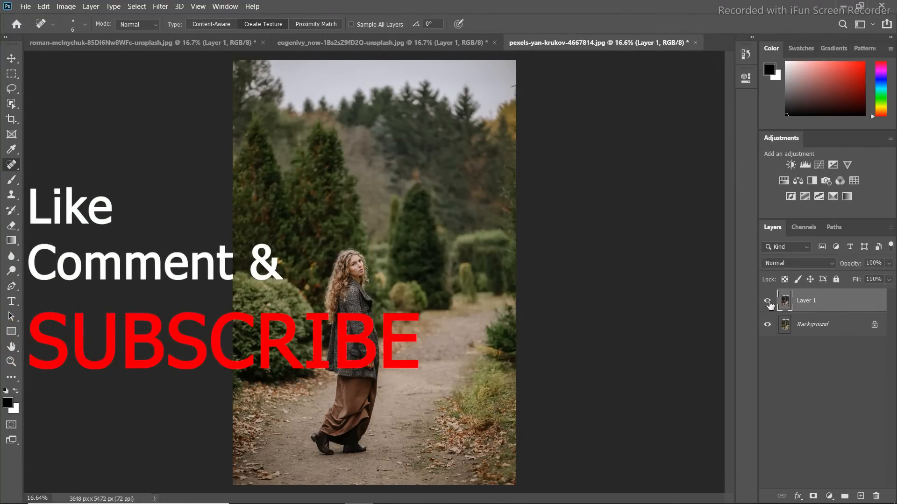